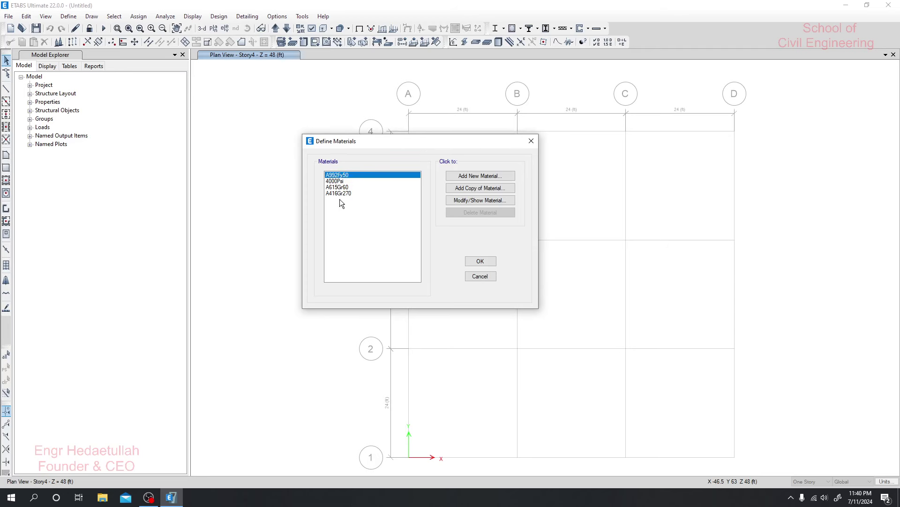
Step: Review the default materials list and inspect the property data of the A615Gr60 rebar material
click(346, 187)
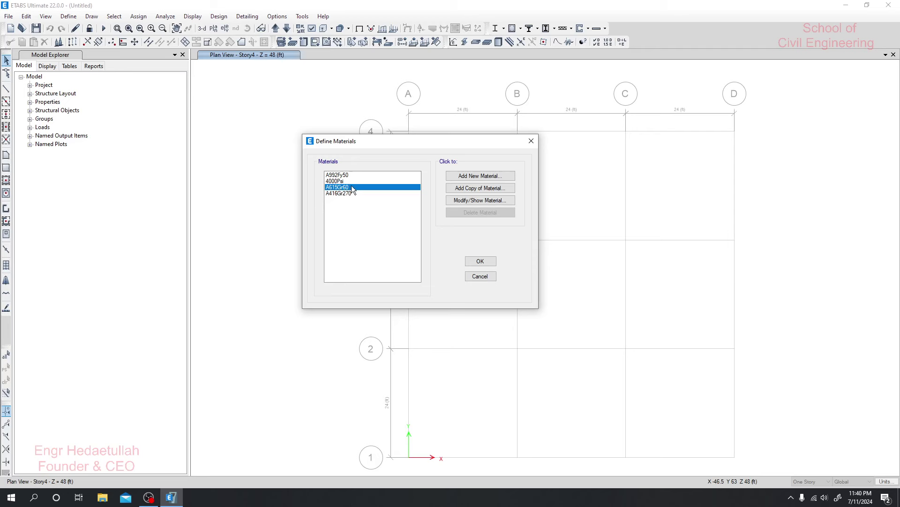
click(338, 193)
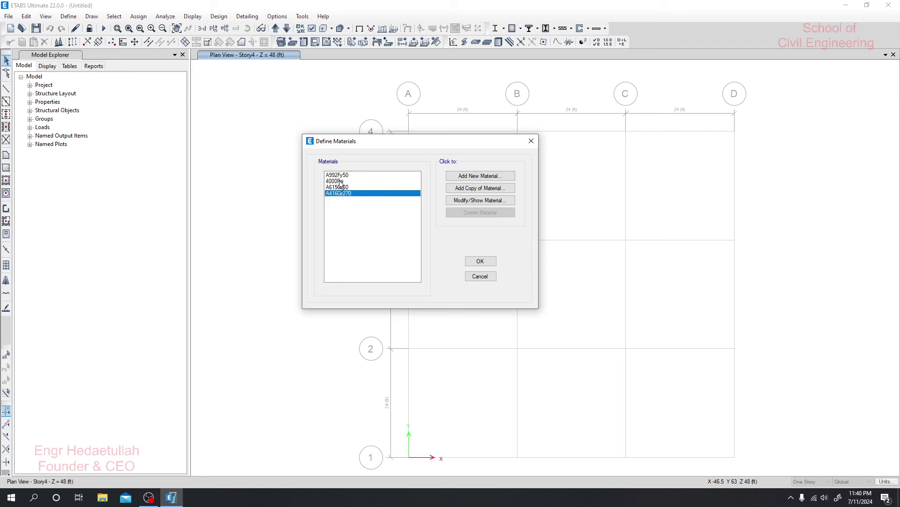
click(334, 182)
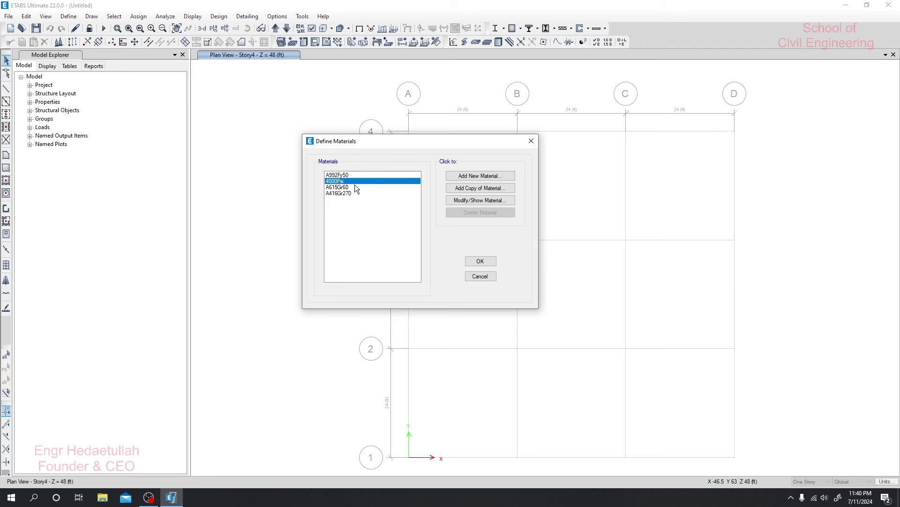
click(355, 187)
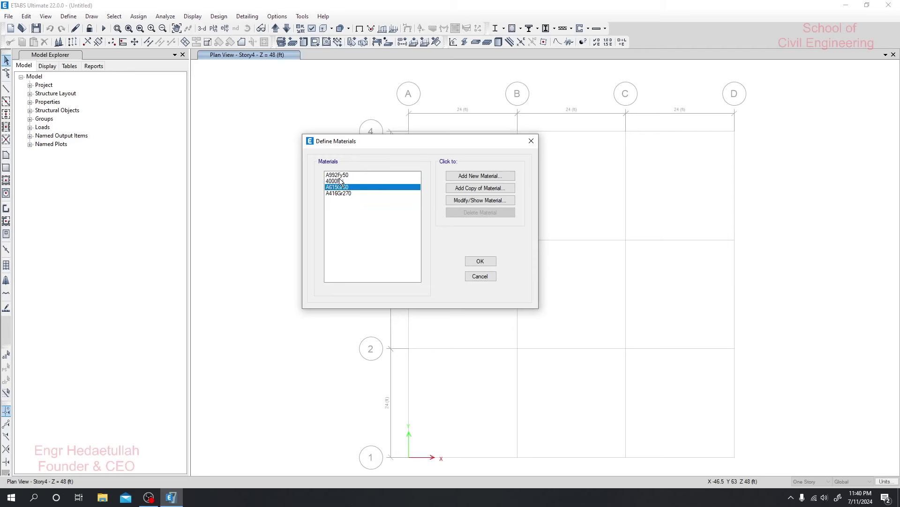
click(473, 201)
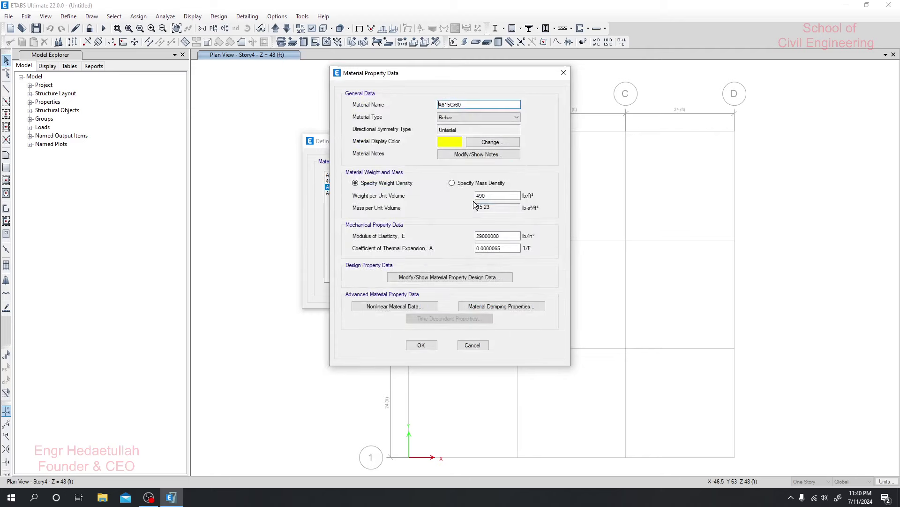
click(472, 345)
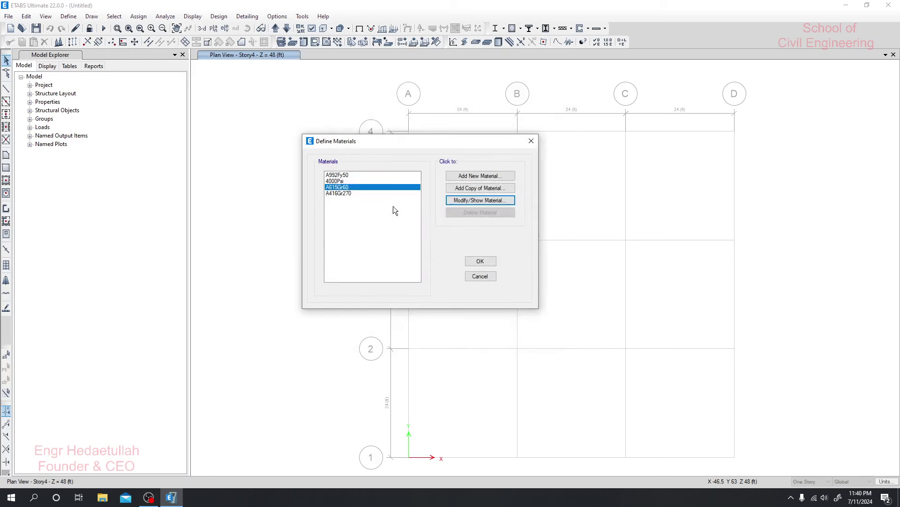
Step: Start a new material for the United States region with material type Rebar
drag(448, 142, 452, 136)
click(473, 173)
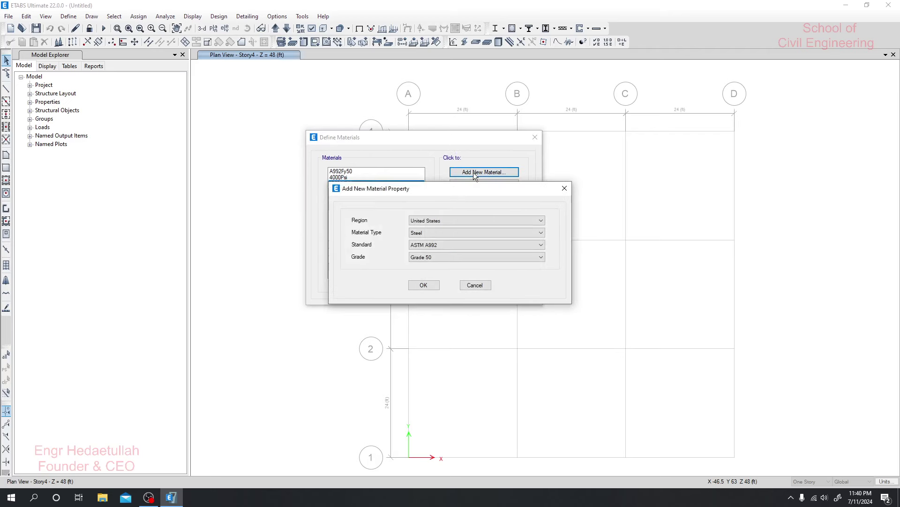
click(428, 234)
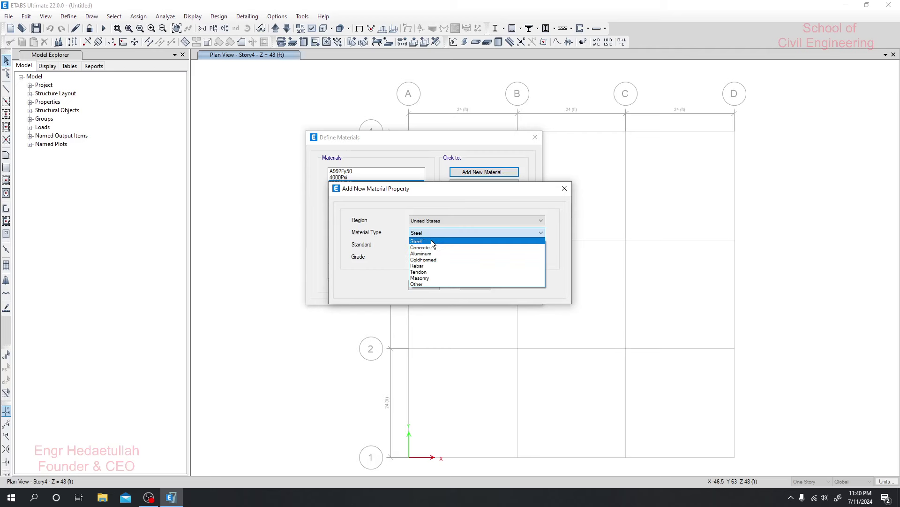
click(429, 266)
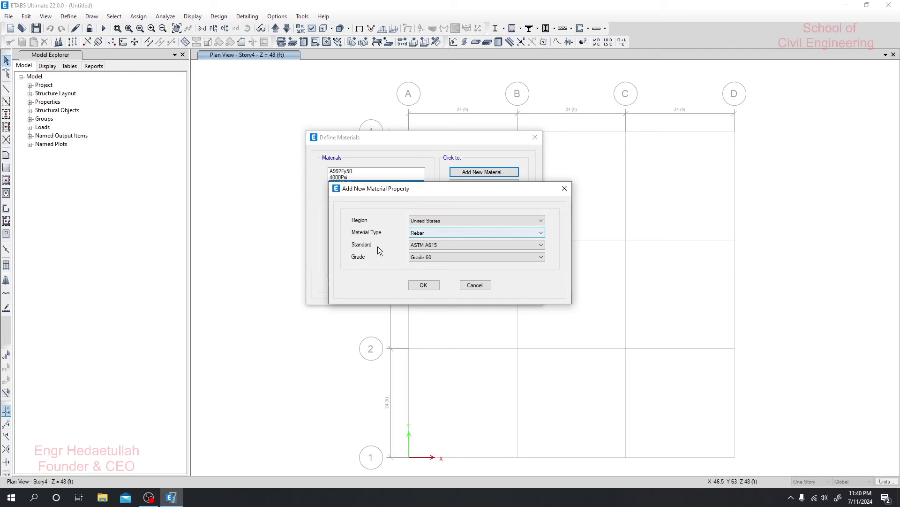
Step: Look through the ASTM A615 grades and try the ASTM A706 standard with Grade 60 for the new rebar
click(451, 245)
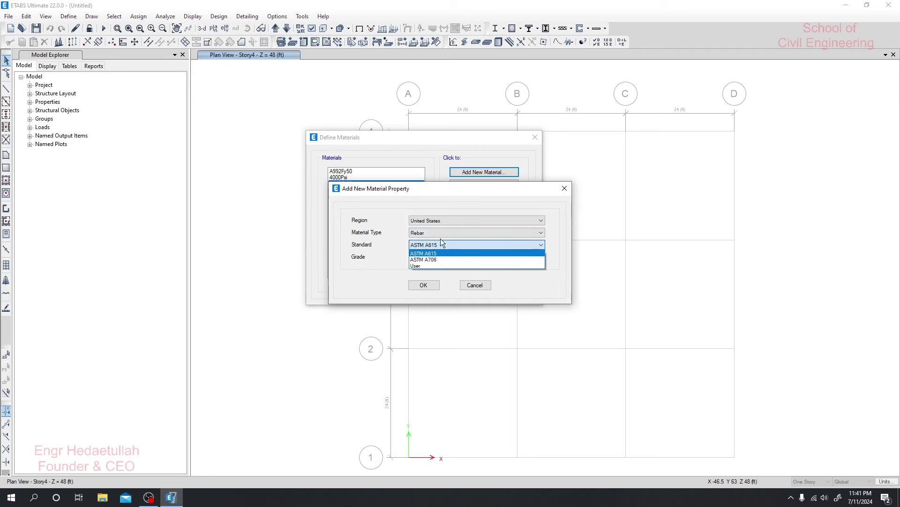
click(394, 248)
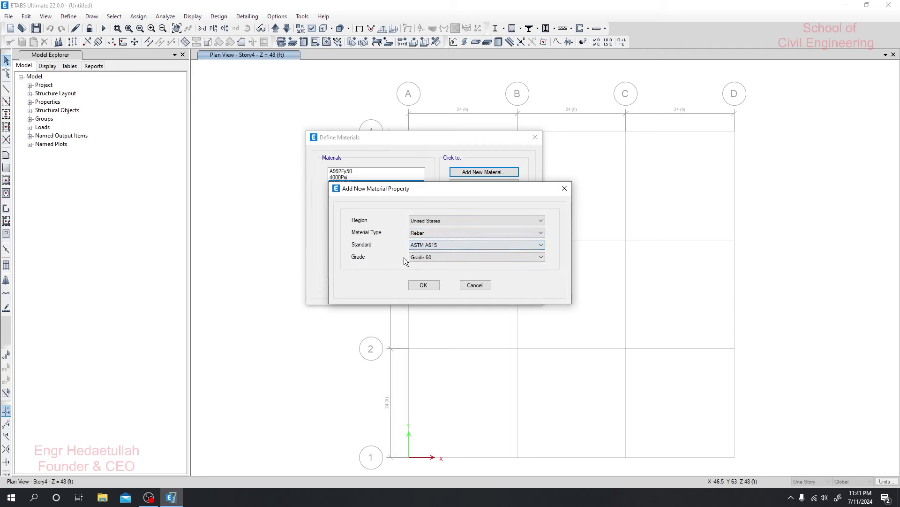
click(435, 258)
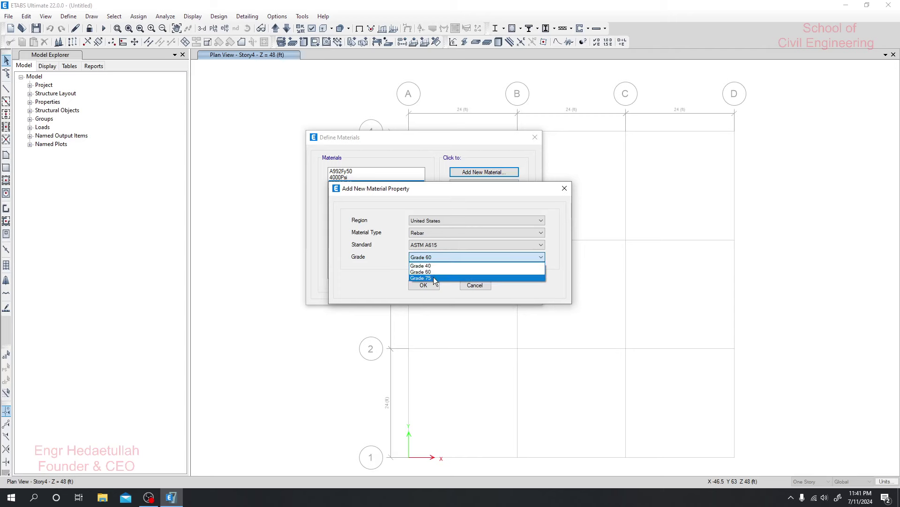
click(435, 242)
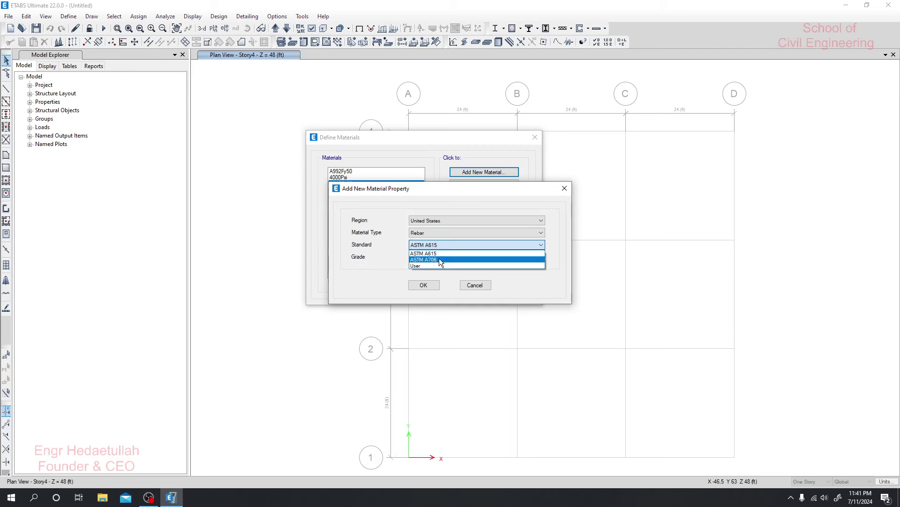
click(439, 260)
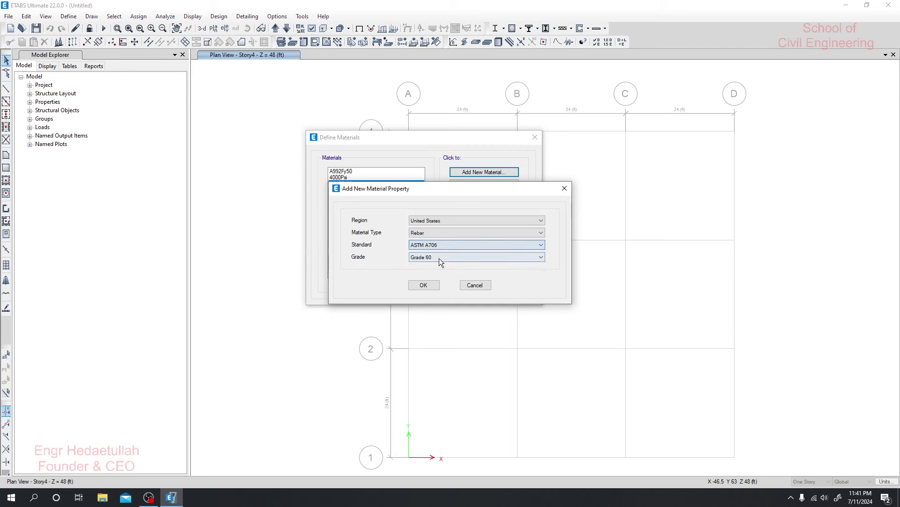
click(435, 258)
click(436, 266)
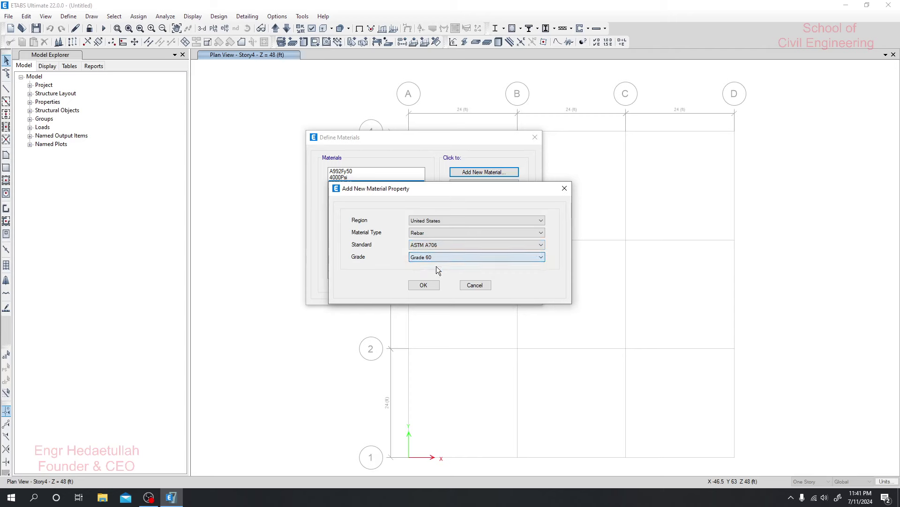
Step: Set the new rebar material's standard to User and create it
click(440, 243)
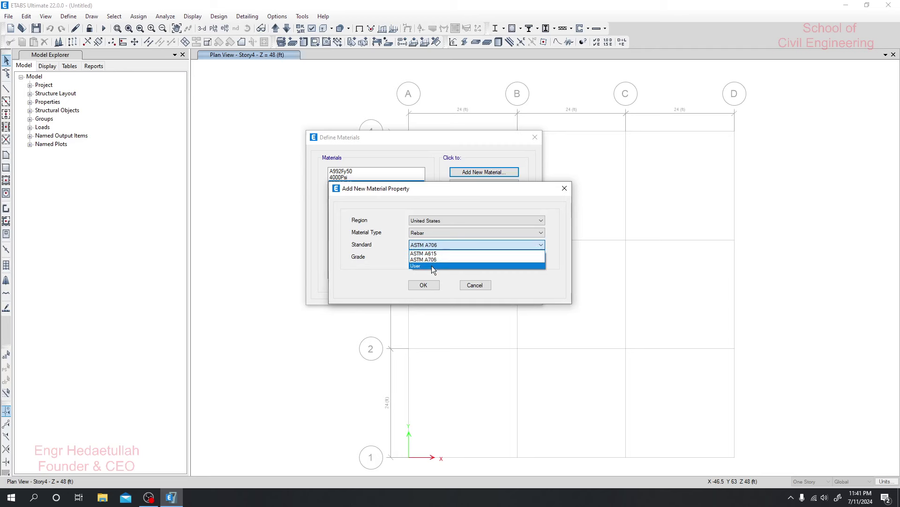
click(431, 266)
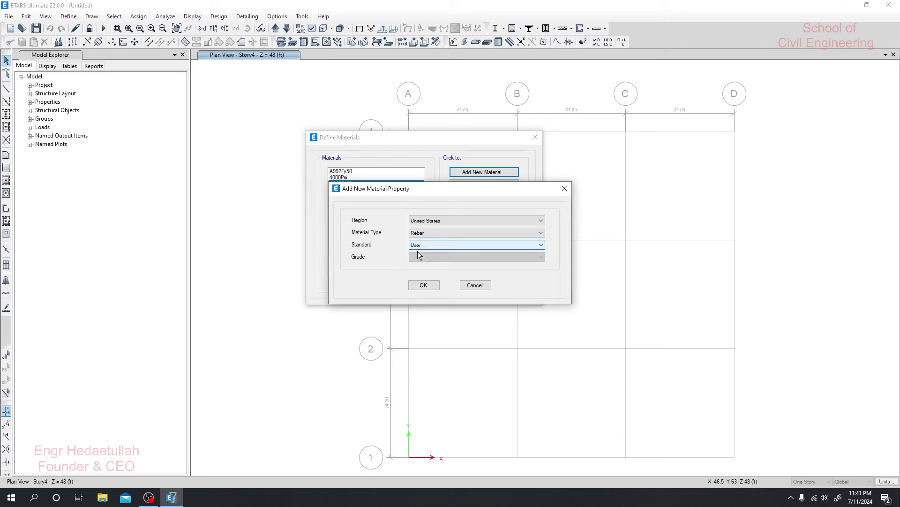
click(424, 285)
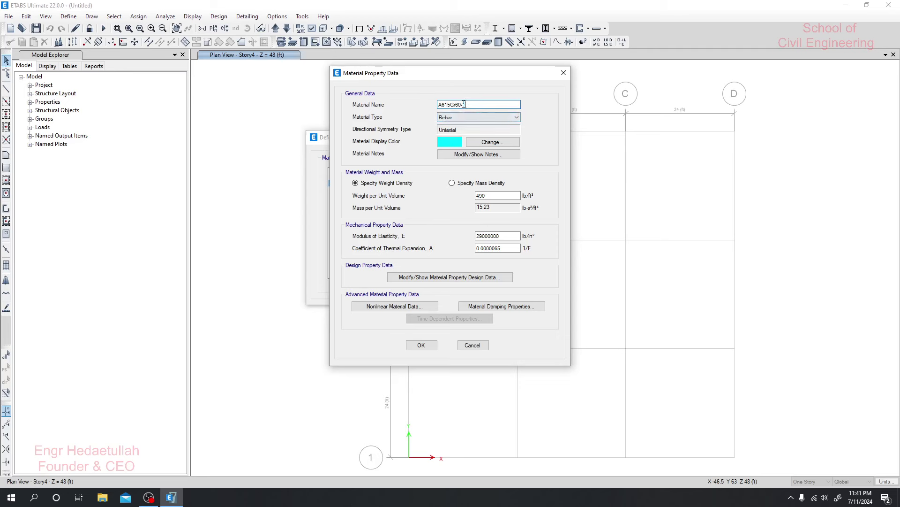
Step: Name the new rebar material "fy 72.5ksi"
drag(466, 104, 462, 104)
key(BackSpace)
double_click(449, 105)
text(fy)
text( 50)
key(BackSpace)
key(BackSpace)
key(BackSpace)
text(72.5)
key(Tab)
key(Tab)
Step: Examine the rebar material's notes, weight per unit volume, modulus of elasticity and coefficient of thermal expansion
click(472, 155)
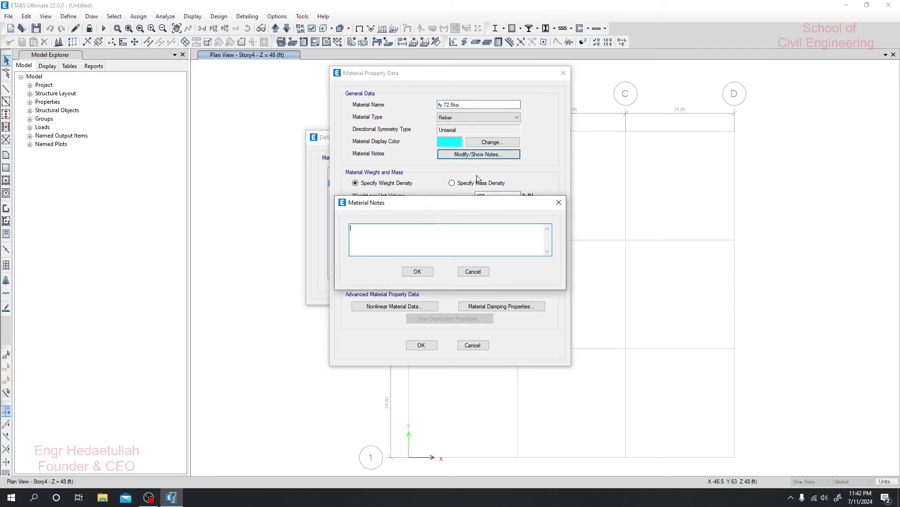
click(473, 272)
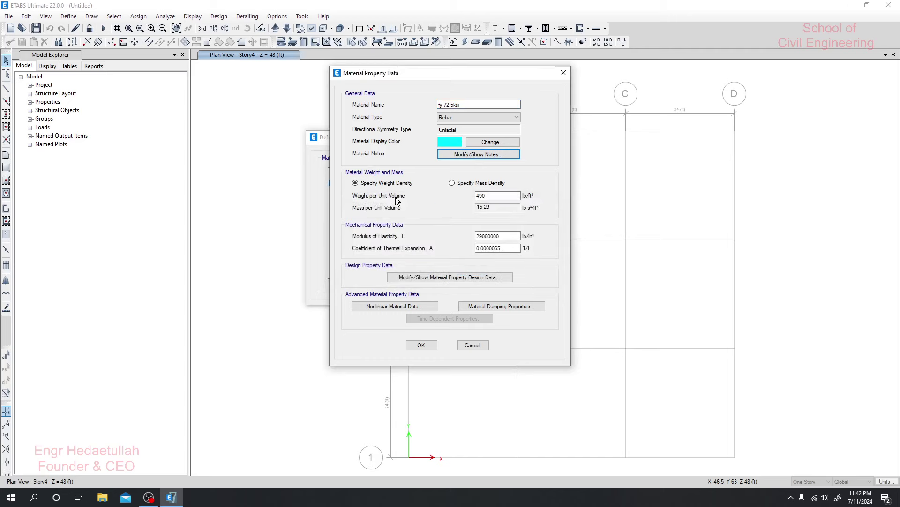
double_click(475, 196)
click(507, 194)
double_click(478, 196)
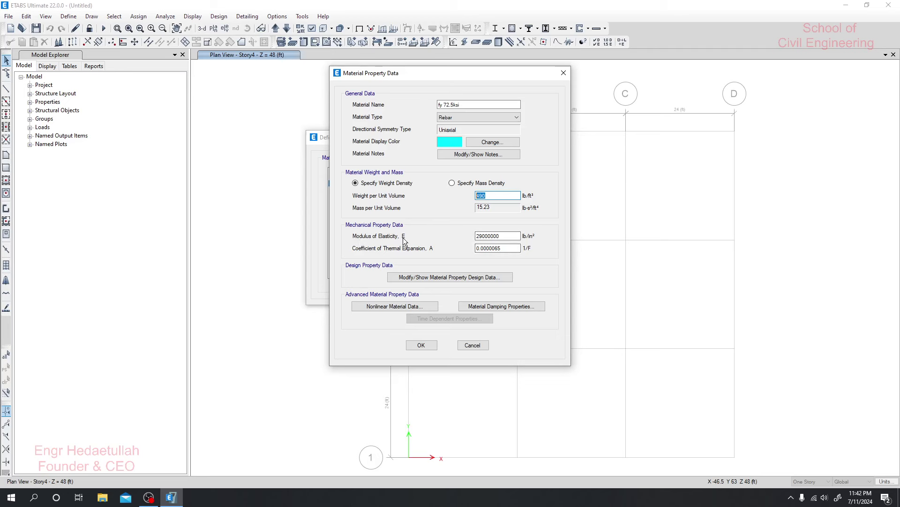
click(488, 236)
click(488, 237)
drag(482, 237, 505, 235)
drag(500, 236, 491, 235)
key(End)
double_click(510, 246)
key(End)
double_click(504, 249)
drag(504, 249, 469, 249)
click(516, 248)
Step: Set the grade in the rebar's design data to Grade 72.5 and save the material
click(420, 277)
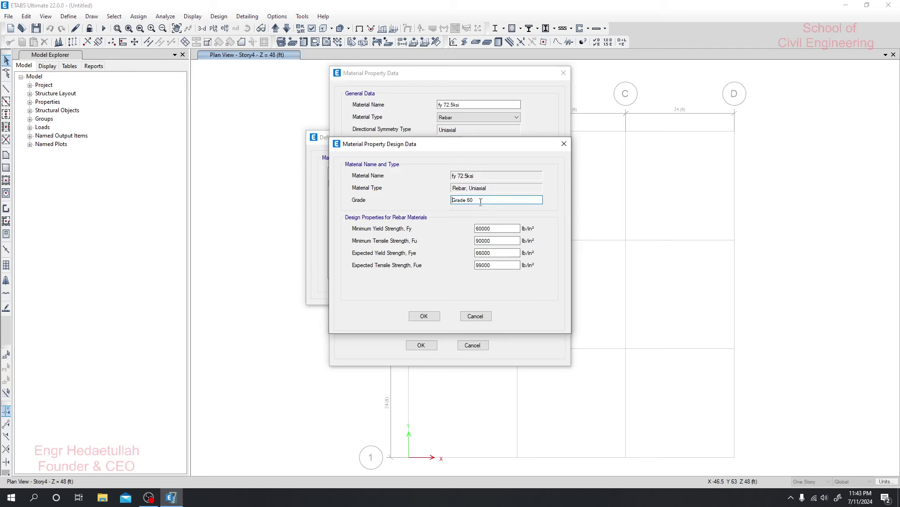
drag(474, 200, 468, 200)
text(72.5)
click(424, 316)
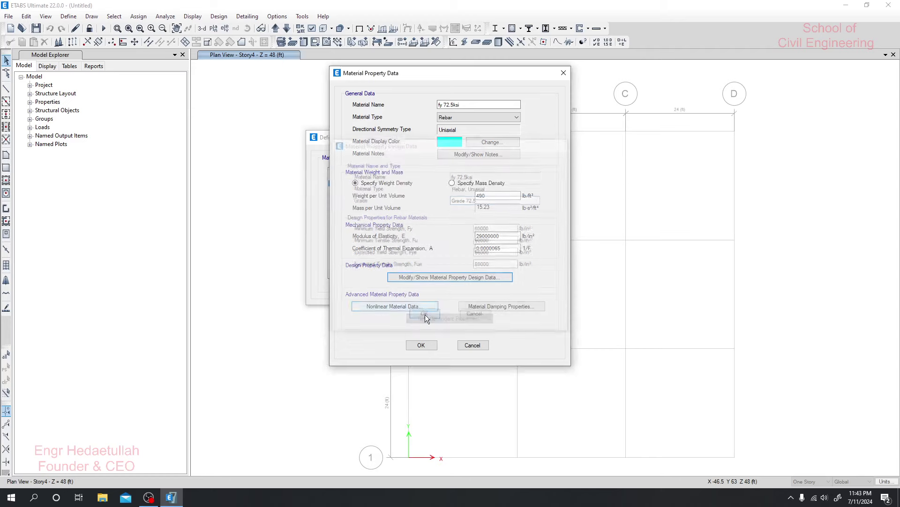
click(421, 345)
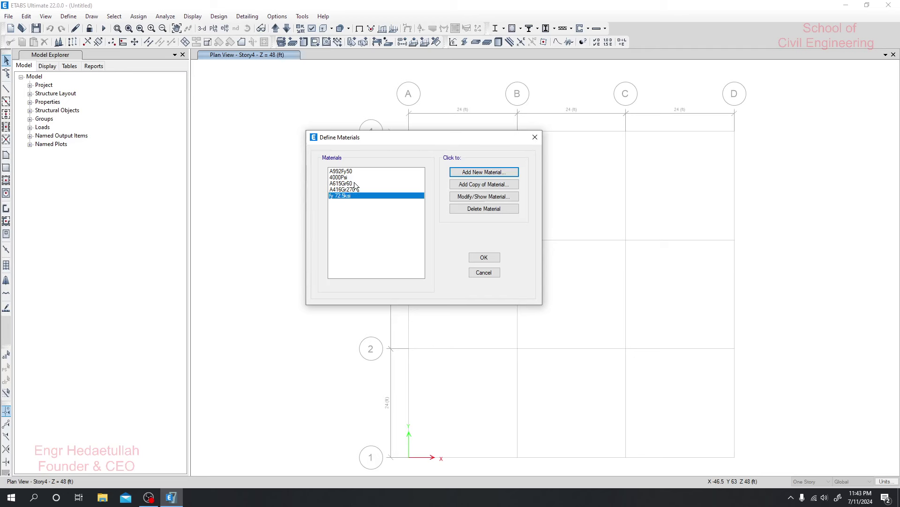
Step: Create another rebar material from ASTM A615 Grade 75 and open its design property data
click(486, 172)
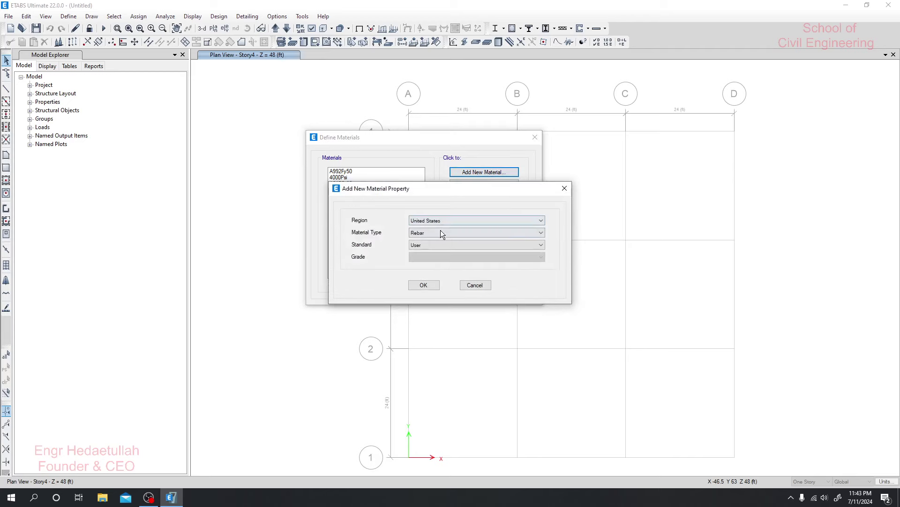
click(432, 244)
click(438, 252)
click(439, 256)
click(430, 276)
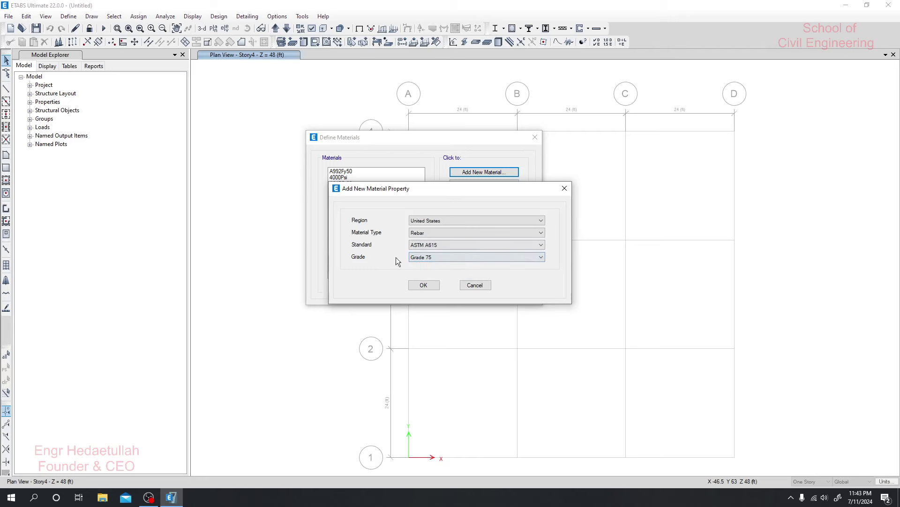
click(423, 288)
click(438, 276)
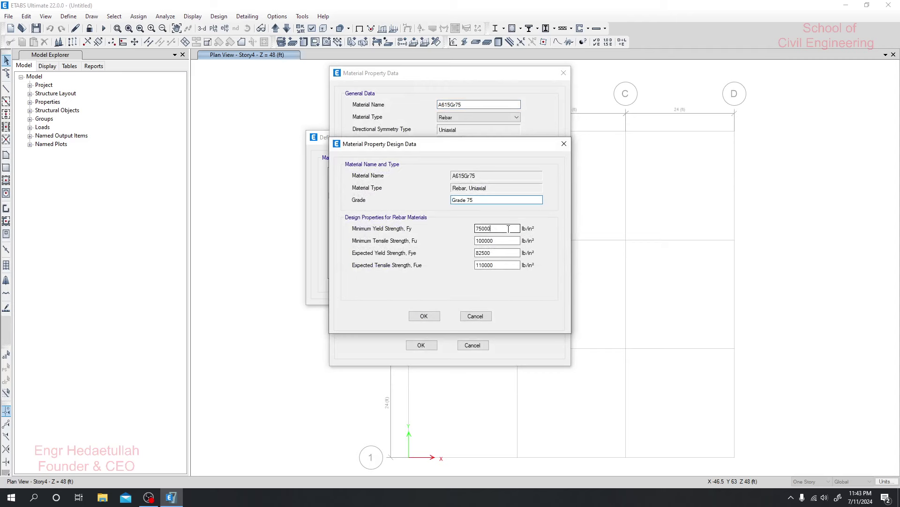
Step: Examine the minimum yield strength Fy and minimum tensile strength Fu of the Grade 75 rebar
drag(508, 228, 467, 228)
click(502, 227)
click(506, 239)
mouse_move(493, 229)
mouse_down()
mouse_move(465, 228)
mouse_move(475, 230)
mouse_up()
click(501, 227)
click(483, 229)
click(498, 241)
double_click(498, 241)
click(502, 241)
double_click(505, 228)
click(505, 229)
double_click(493, 228)
click(493, 228)
Step: Switch to Calculator and divide the Grade 75 tensile strength by its yield strength, 100000 by 75000
key(super)
scroll(119, 313, down, 3)
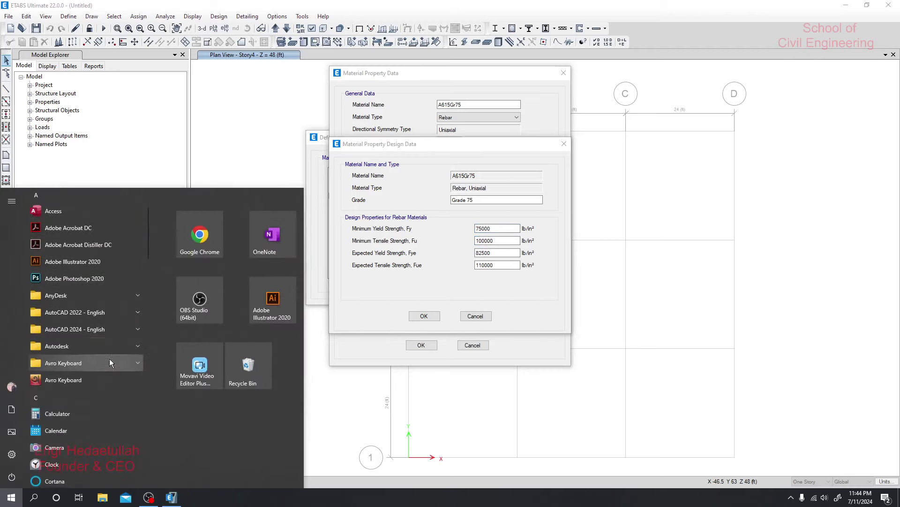
click(95, 410)
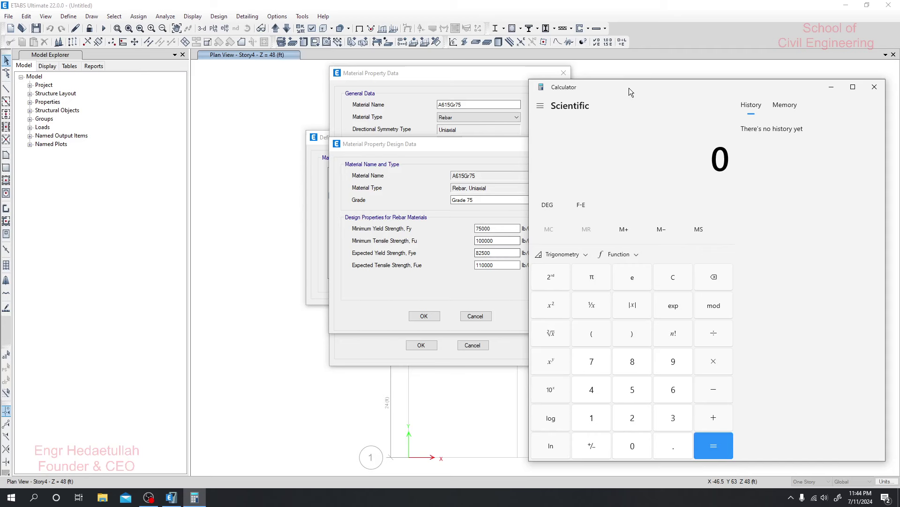
drag(629, 88, 646, 77)
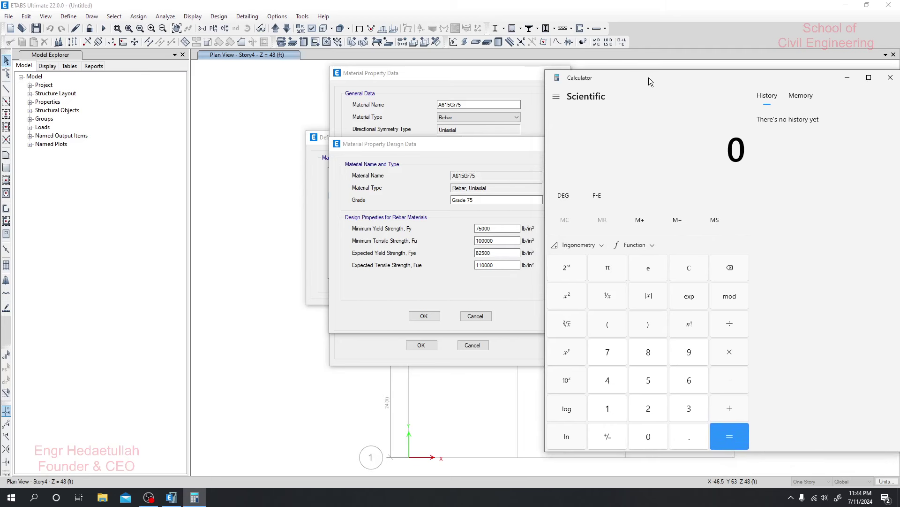
drag(745, 143, 724, 148)
text(100)
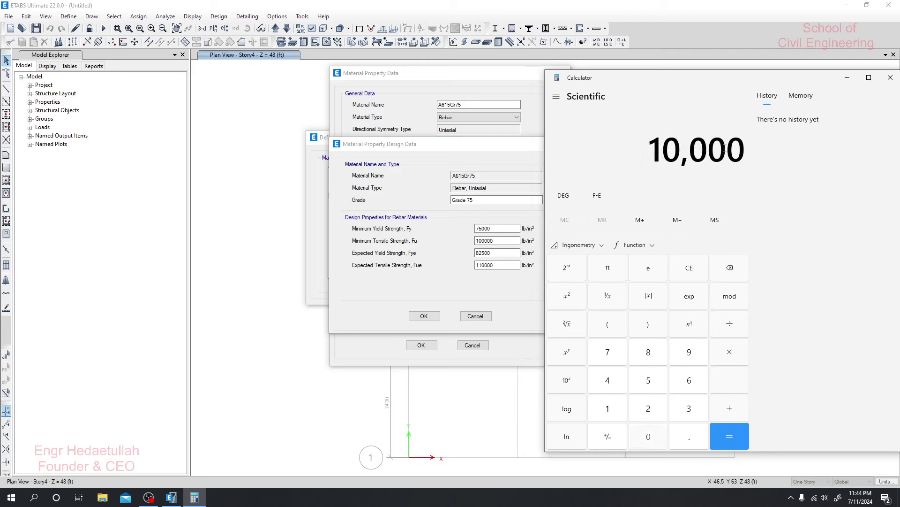
text(,000)
key(slash)
text(75000)
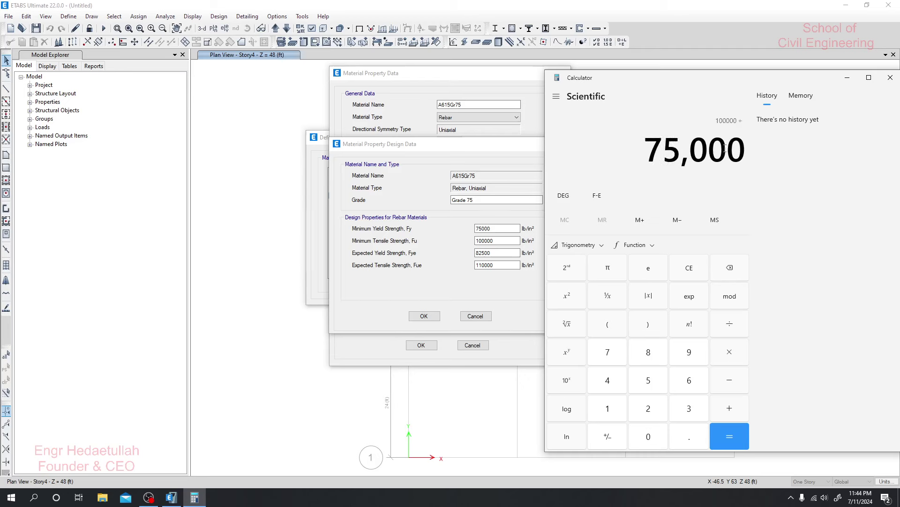
key(Return)
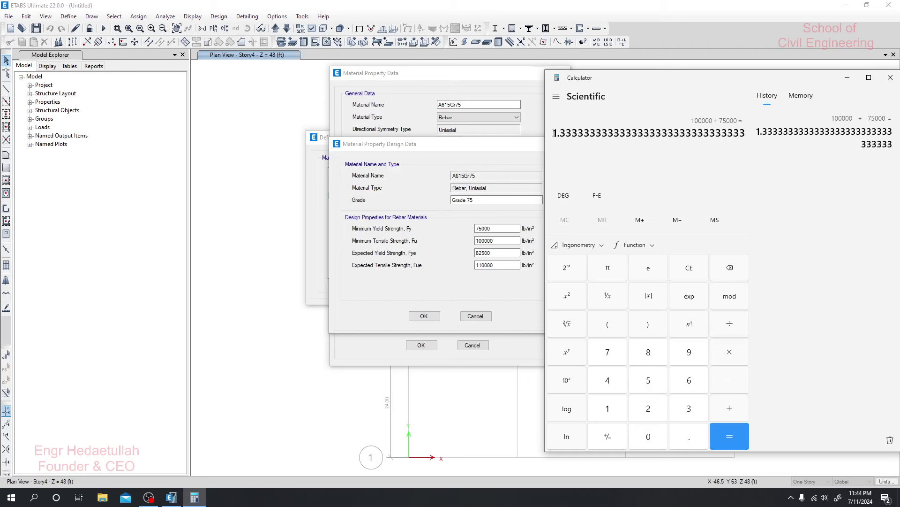
Step: Multiply 60 by the 1.33 tensile-to-yield ratio in Calculator and close it
drag(554, 133, 572, 129)
click(594, 147)
text(60)
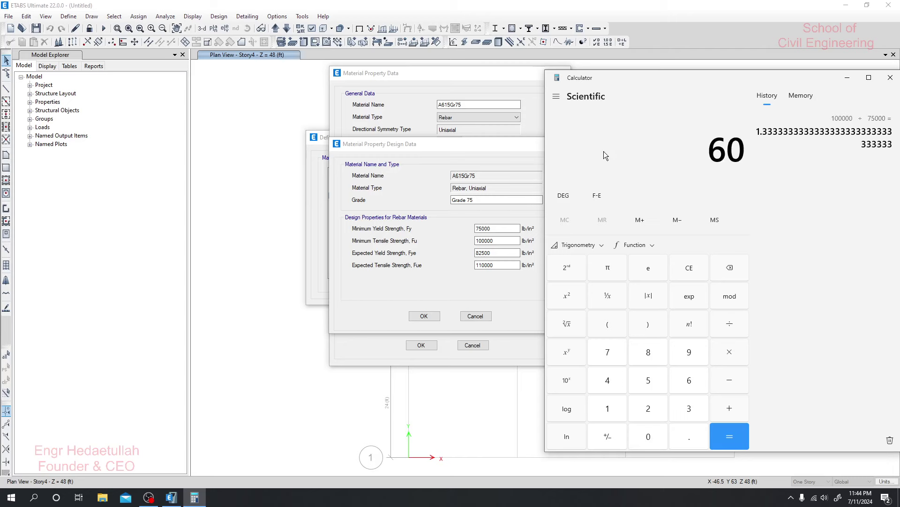
text(*1.33)
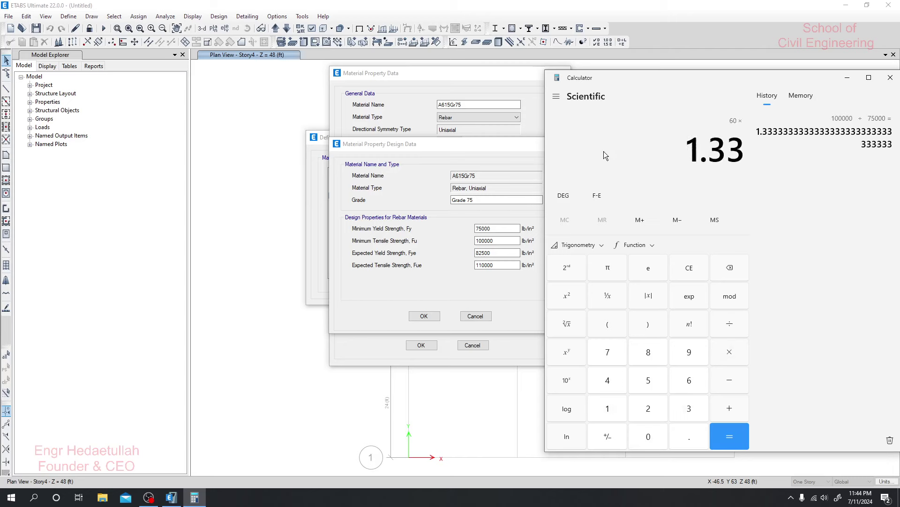
key(Return)
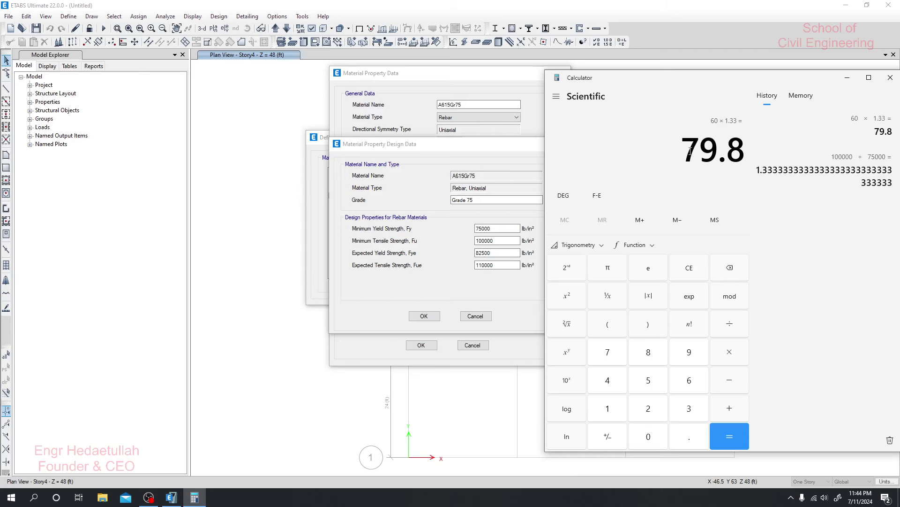
drag(690, 151, 739, 152)
drag(746, 74, 639, 75)
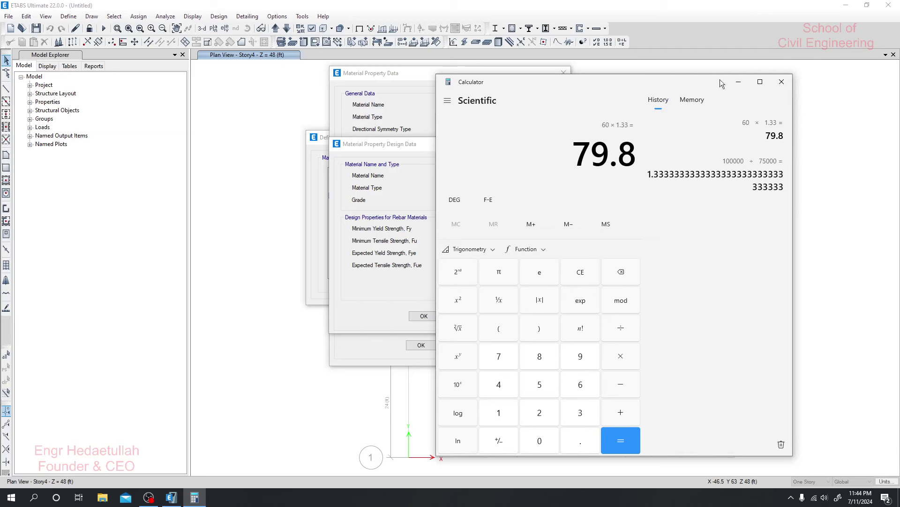
click(782, 78)
Step: Examine the minimum tensile, minimum yield and expected yield strengths of the Grade 75 rebar
click(503, 239)
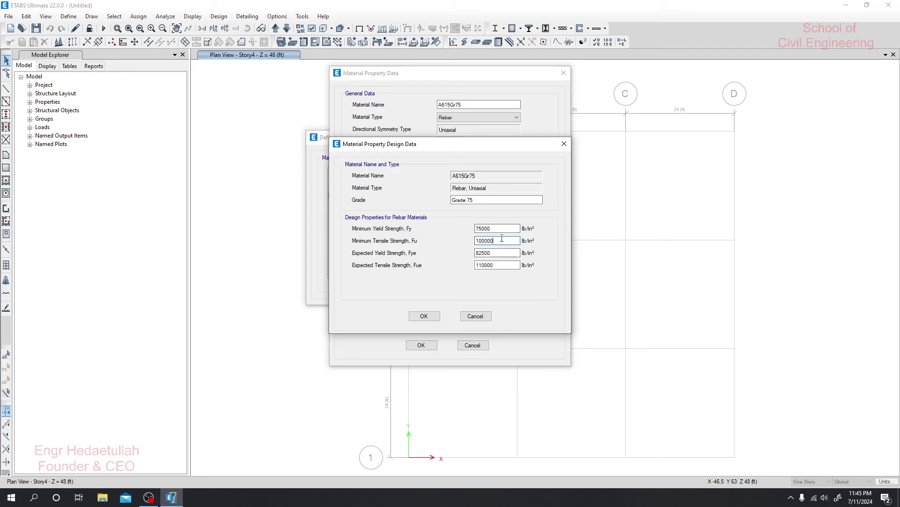
double_click(502, 238)
click(504, 239)
drag(505, 239, 454, 249)
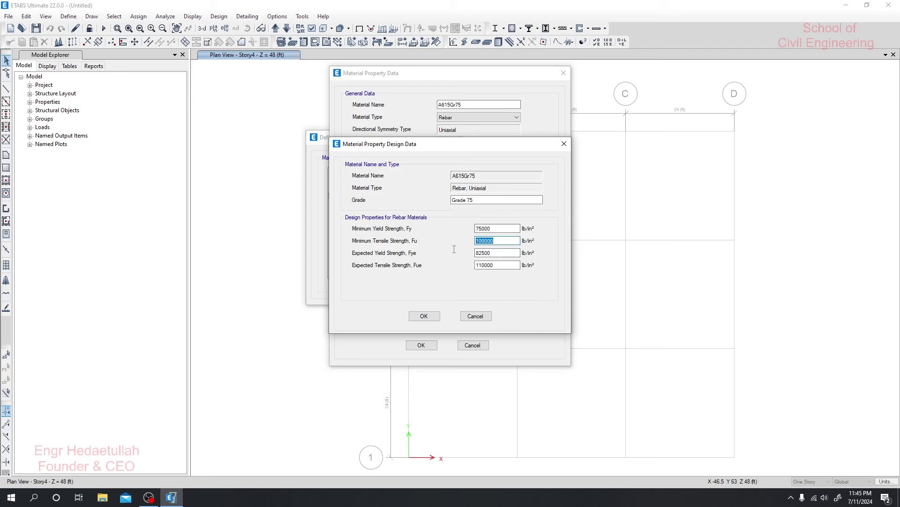
click(500, 239)
double_click(498, 229)
click(498, 253)
drag(498, 253, 475, 253)
Step: Switch to Calculator and divide the Grade 75 expected yield strength by its minimum yield strength, 82500 by 75000
click(12, 498)
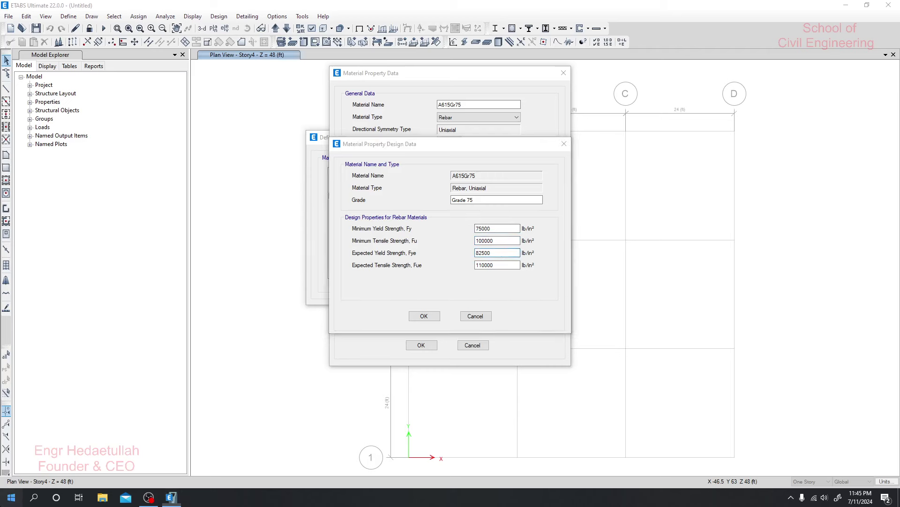
scroll(46, 425, down, 3)
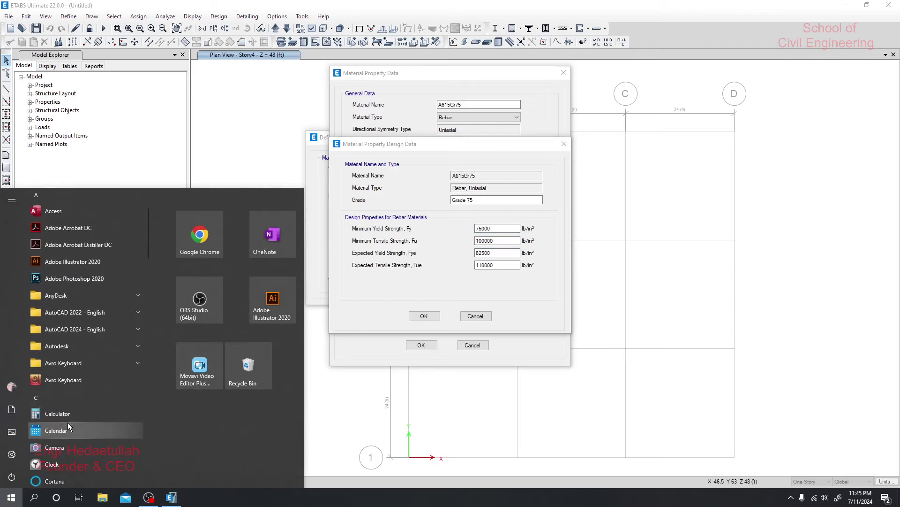
click(66, 416)
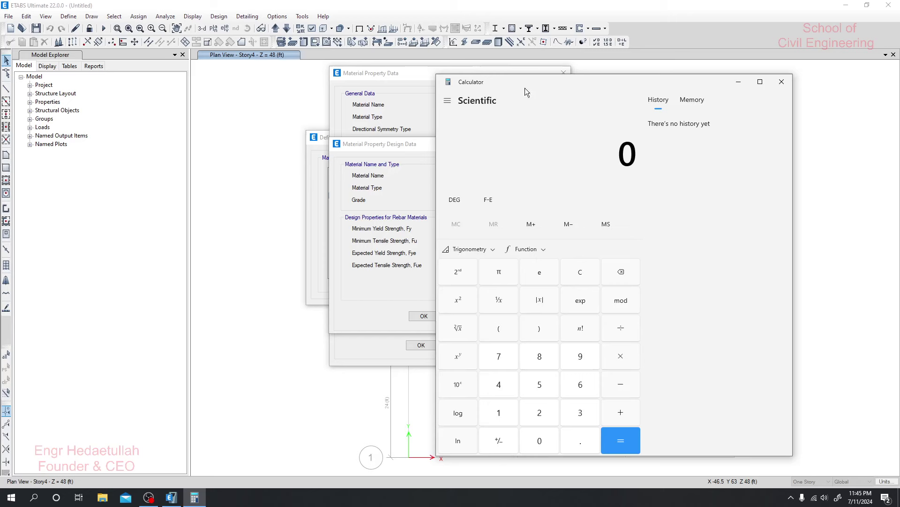
drag(524, 88, 628, 85)
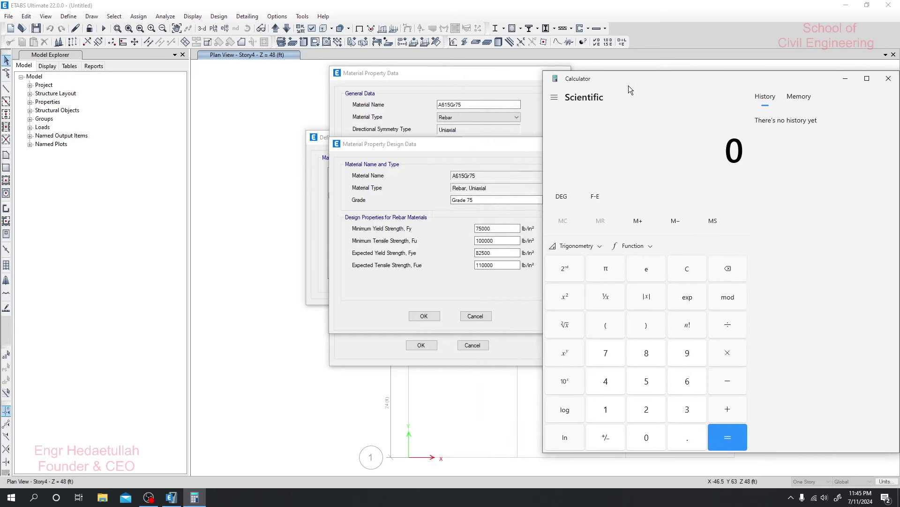
text(825)
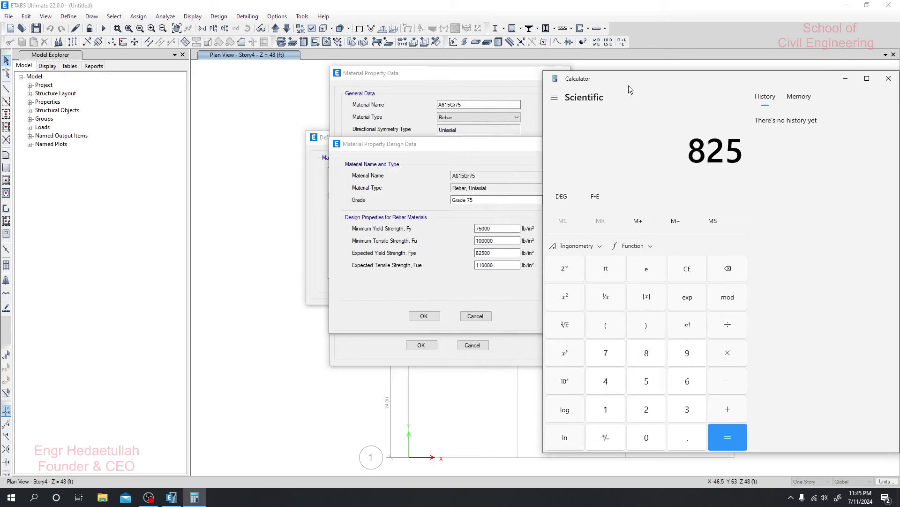
text(00)
key(slash)
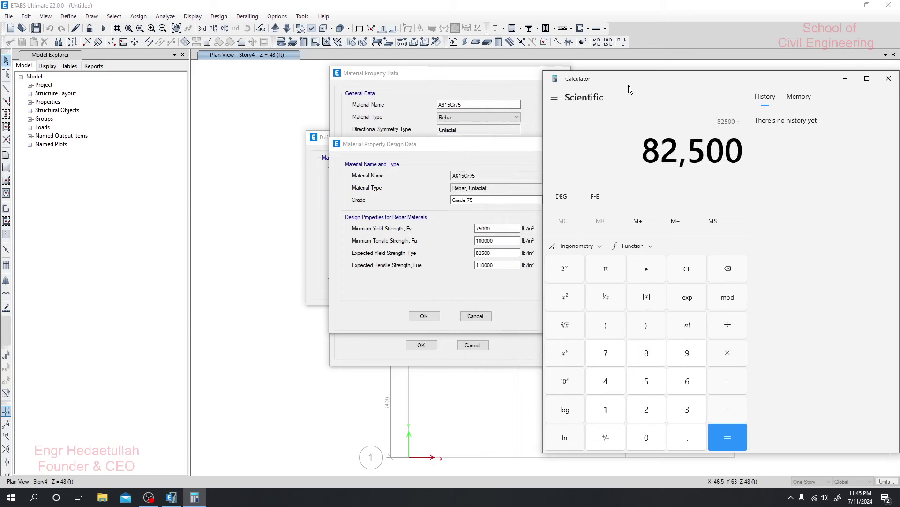
text(75000)
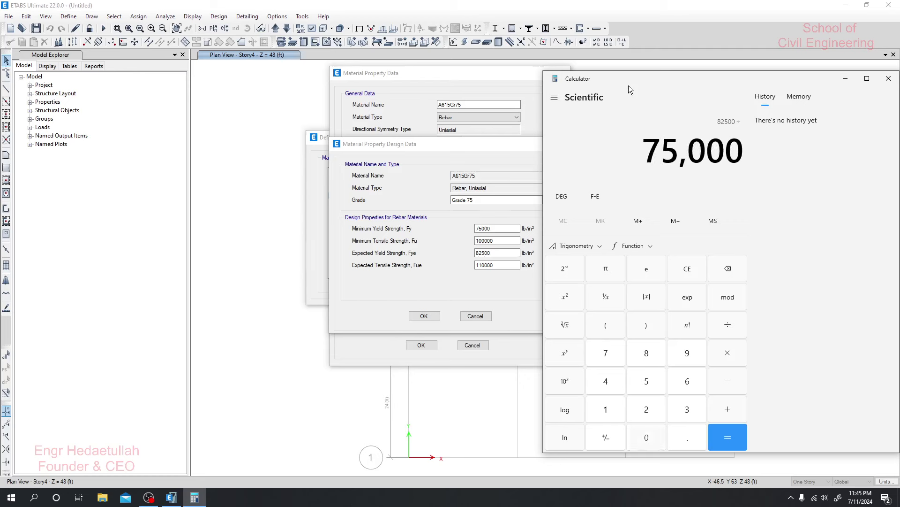
key(Return)
drag(746, 151, 702, 157)
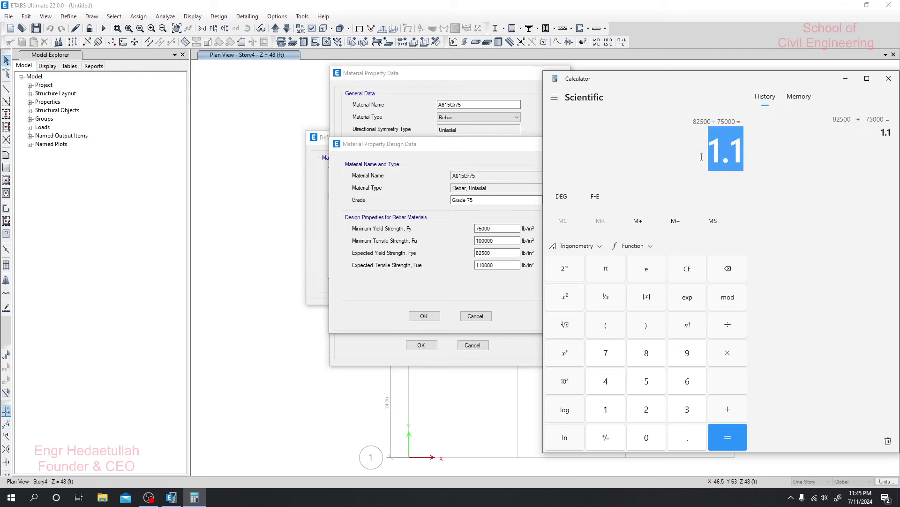
click(699, 159)
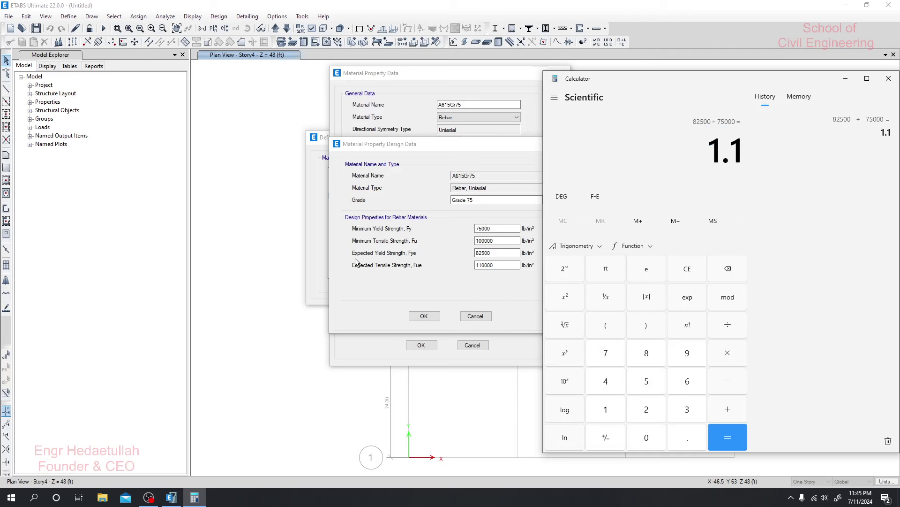
Step: Compare the expected strengths Fye and Fue with the minimum strengths Fy and Fu in the Grade 75 rebar's ETABS design data
click(497, 253)
drag(493, 252, 468, 241)
click(503, 240)
click(509, 240)
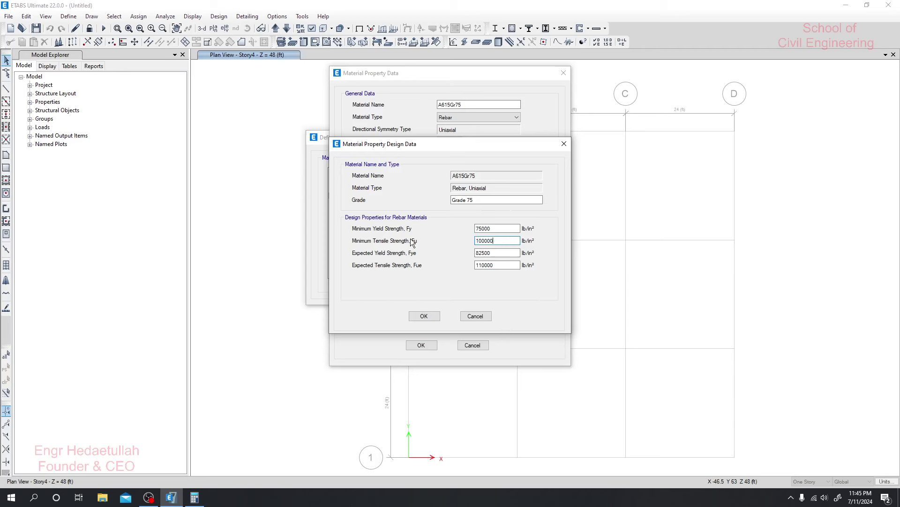
click(505, 253)
click(506, 241)
click(498, 269)
key(shift+Tab)
key(shift+Tab)
click(503, 265)
key(shift+Tab)
key(shift+Tab)
key(shift+Tab)
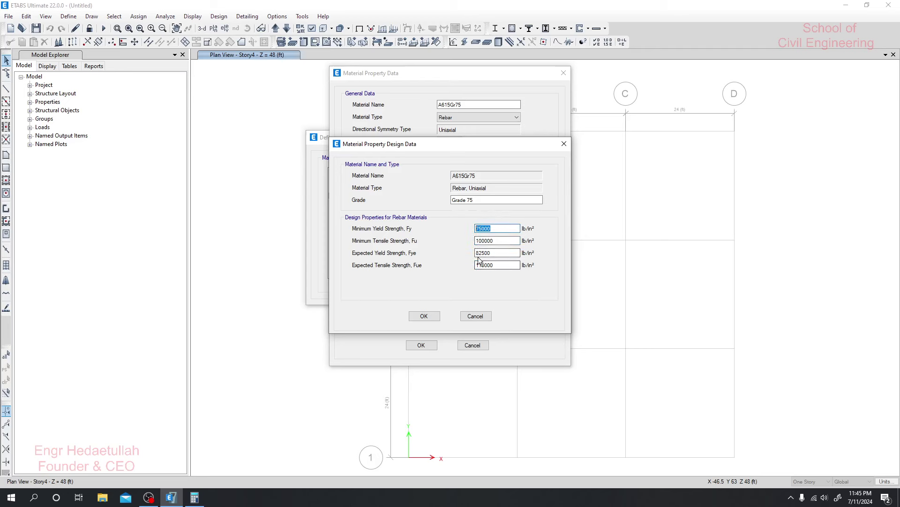
double_click(504, 252)
double_click(498, 228)
click(497, 264)
drag(514, 240, 475, 242)
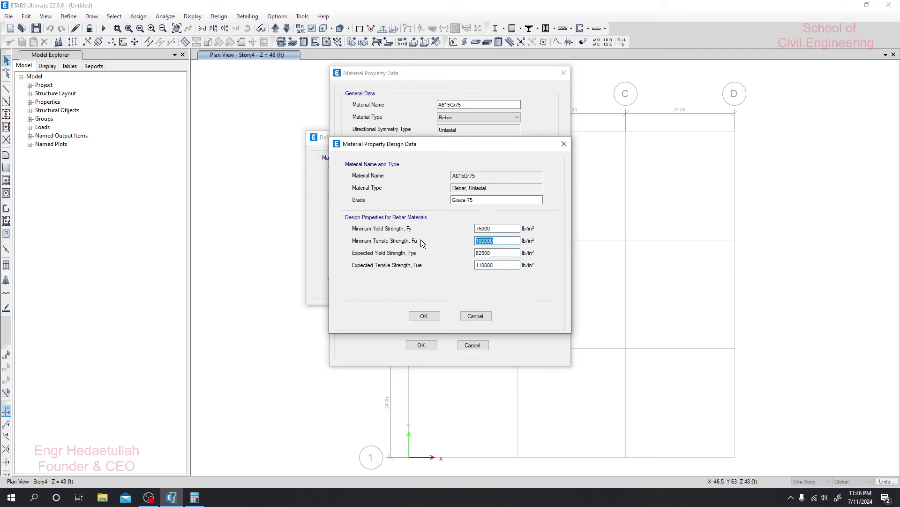
drag(516, 265, 450, 265)
drag(516, 229, 476, 265)
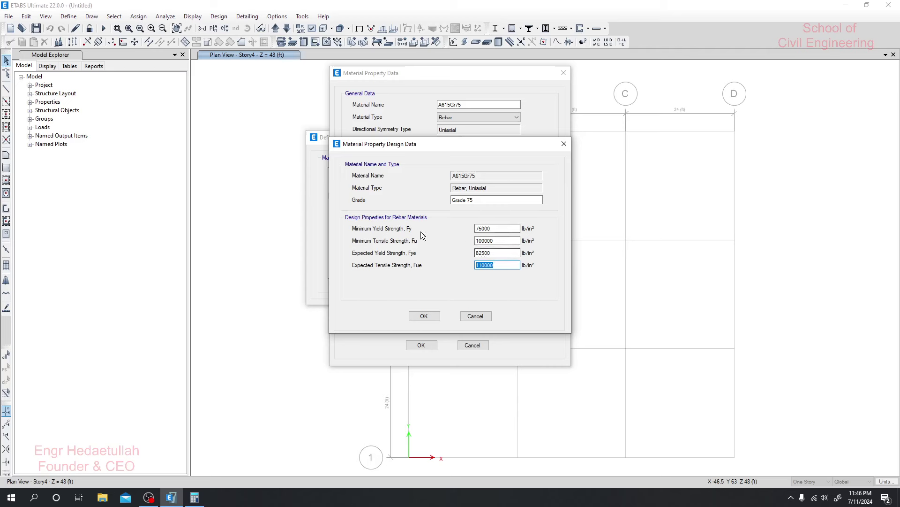
Step: Discard the new Grade 75 material and open the design property data of the fy 72.5ksi rebar
click(475, 315)
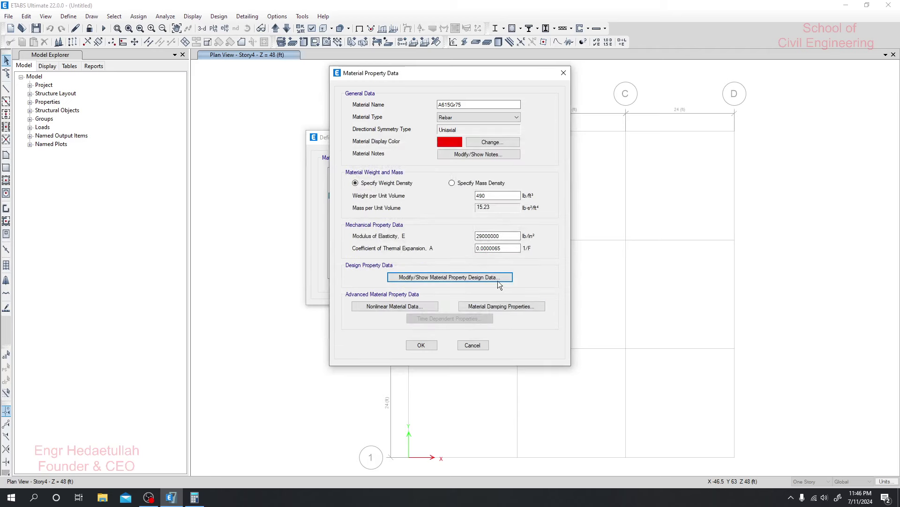
click(479, 345)
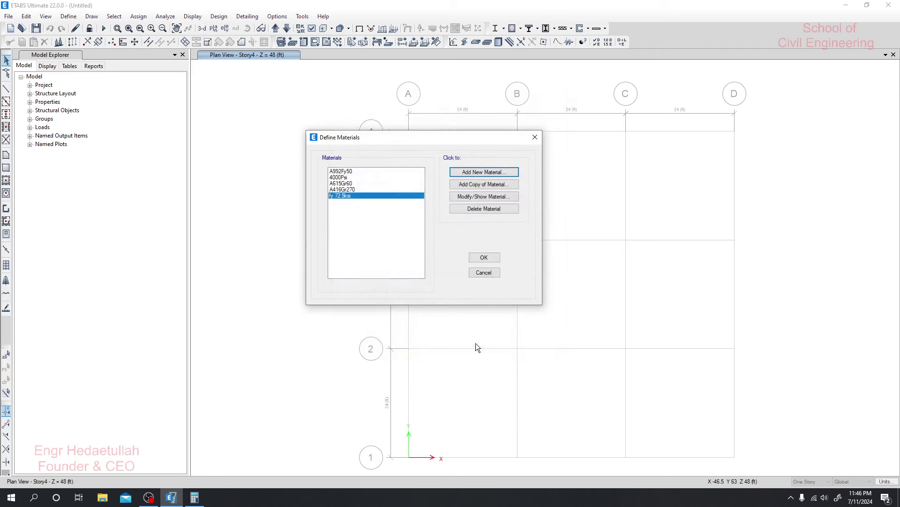
double_click(345, 195)
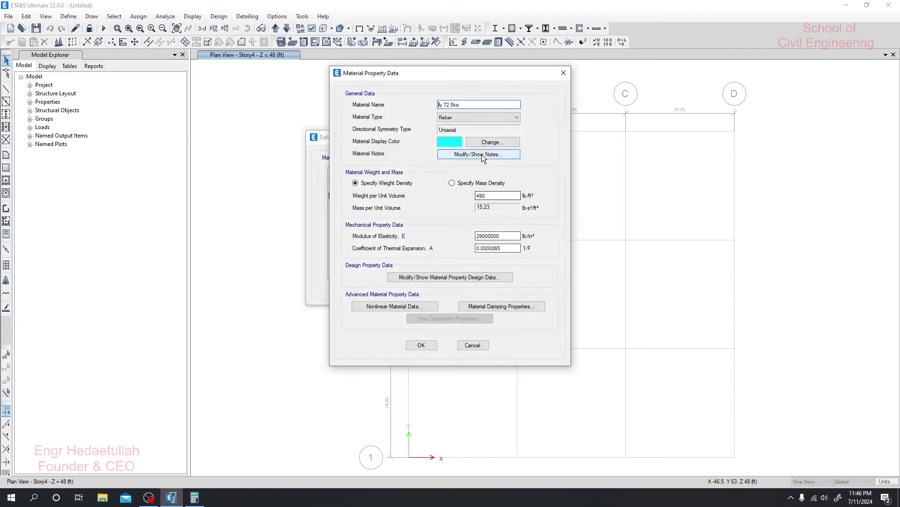
click(443, 276)
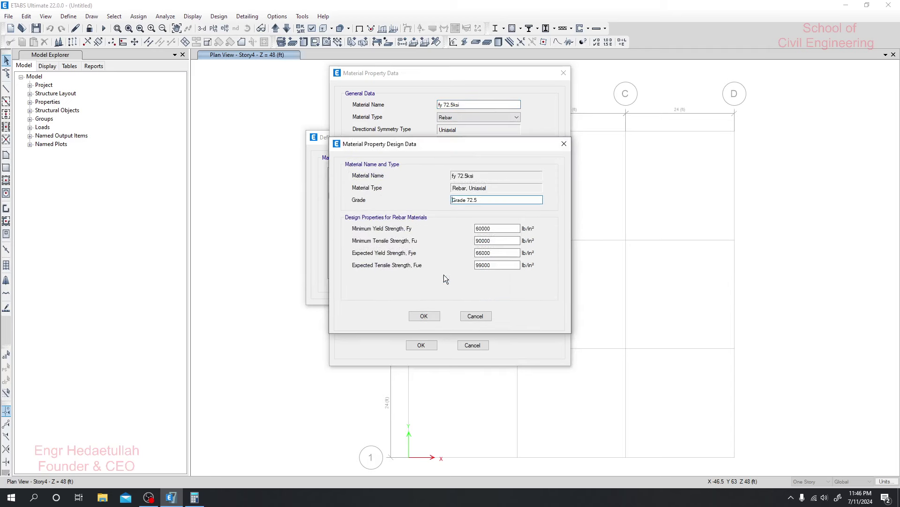
double_click(496, 230)
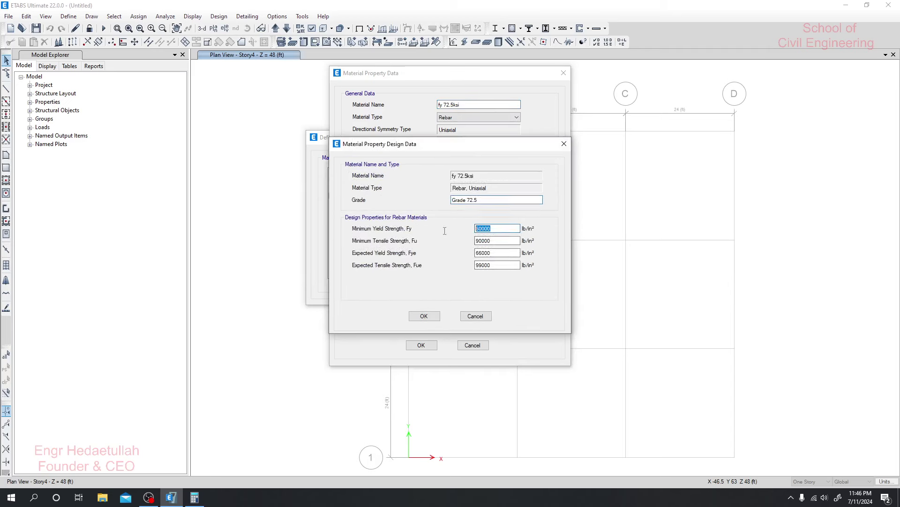
key(Tab)
double_click(495, 228)
key(Tab)
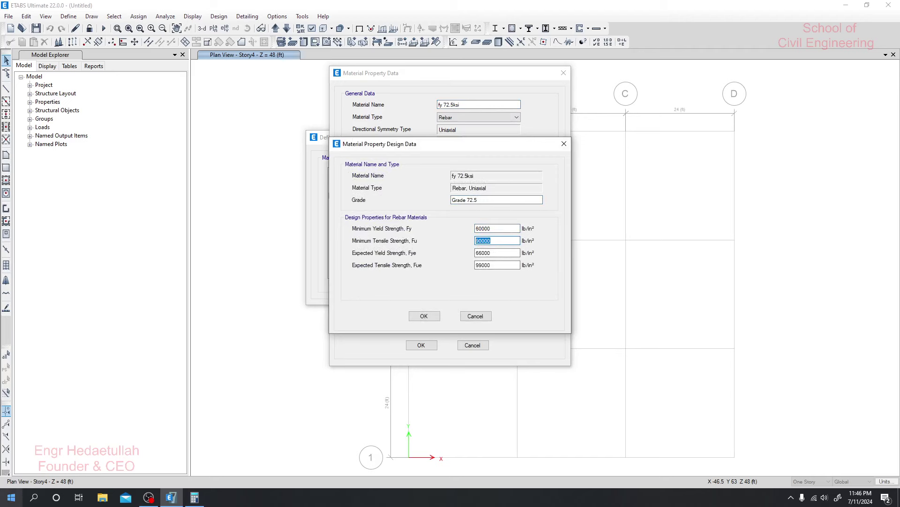
Step: Switch to Calculator, divide the fy 72.5ksi rebar's tensile strength by its yield strength, 90000 by 60000, and close Calculator
click(194, 497)
mouse_move(640, 81)
mouse_down()
mouse_move(647, 80)
mouse_move(635, 80)
mouse_up()
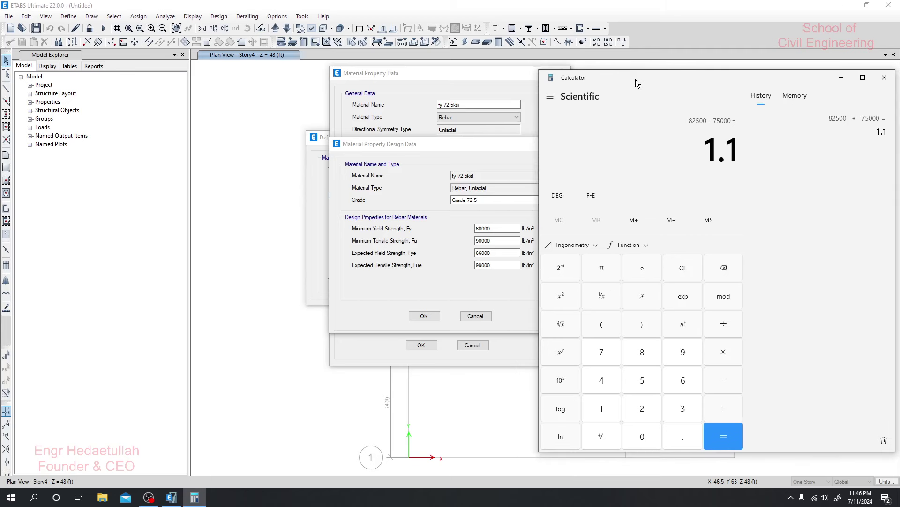
click(502, 241)
click(487, 242)
double_click(486, 241)
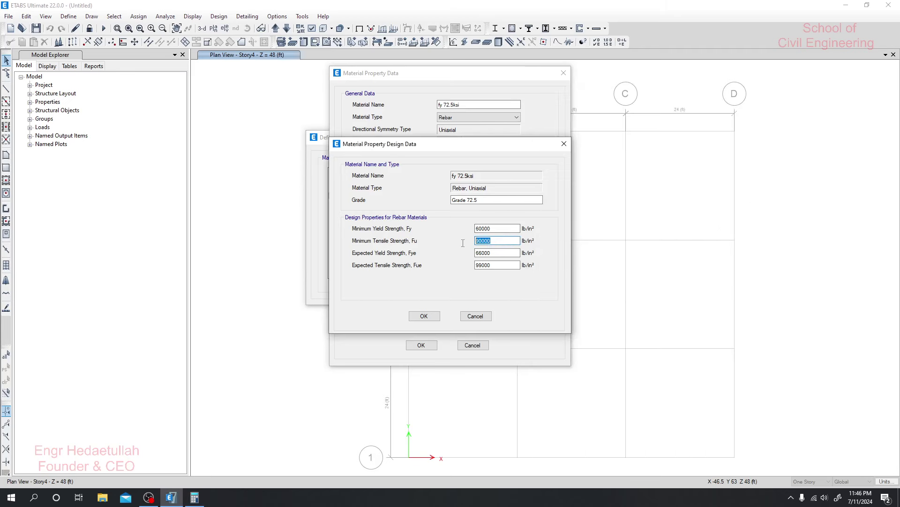
click(496, 241)
click(194, 497)
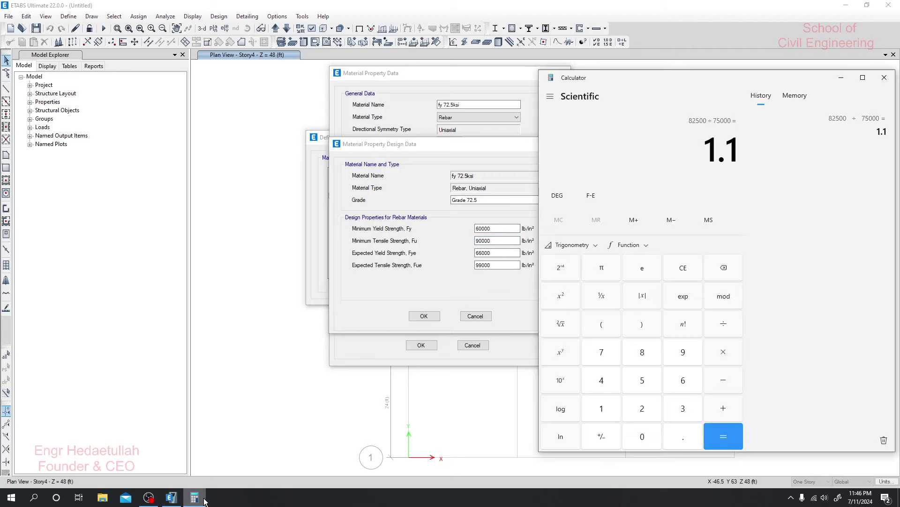
key(BackSpace)
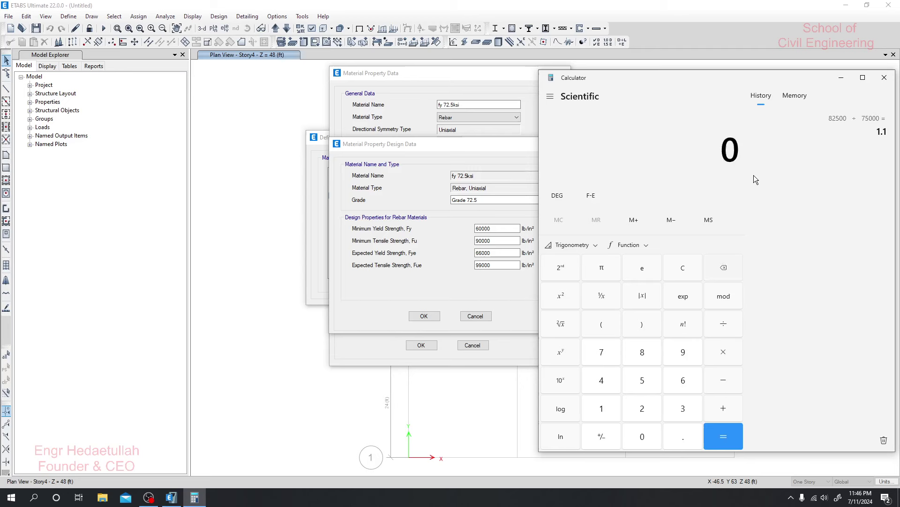
text(900)
text(000)
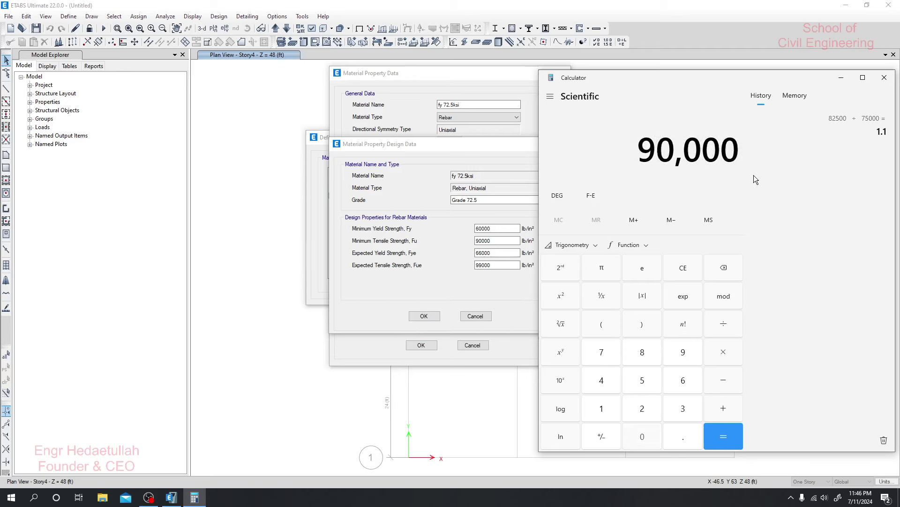
text(/6000)
text(0000 ÷ 6)
key(Return)
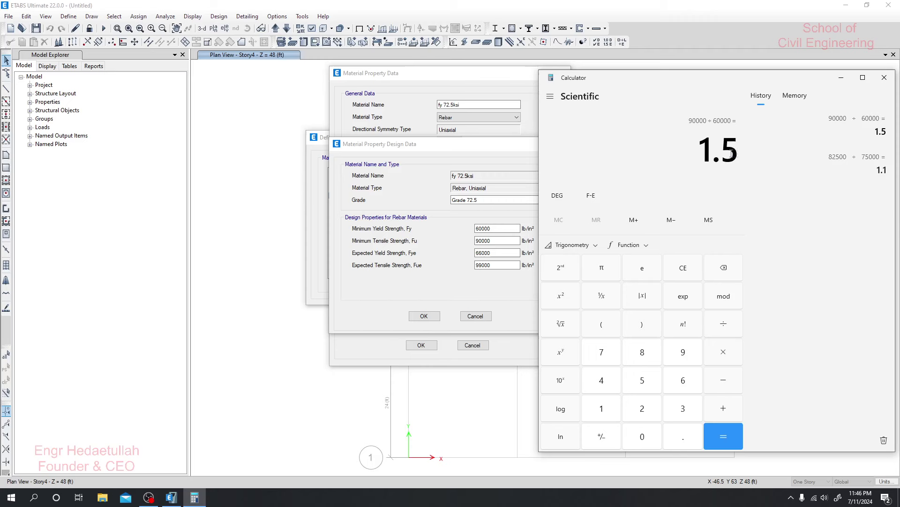
key(ctrl+c)
mouse_move(749, 75)
mouse_down()
mouse_move(727, 78)
mouse_move(741, 75)
mouse_up()
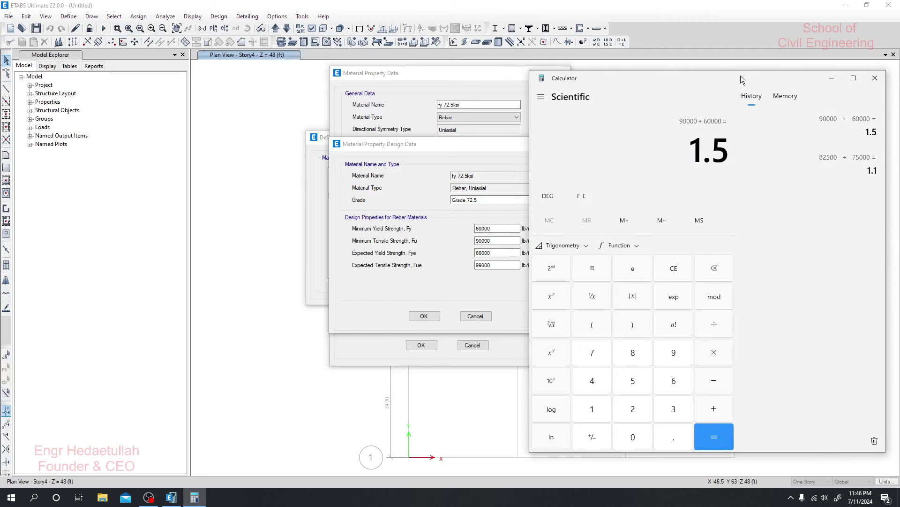
click(879, 80)
double_click(471, 200)
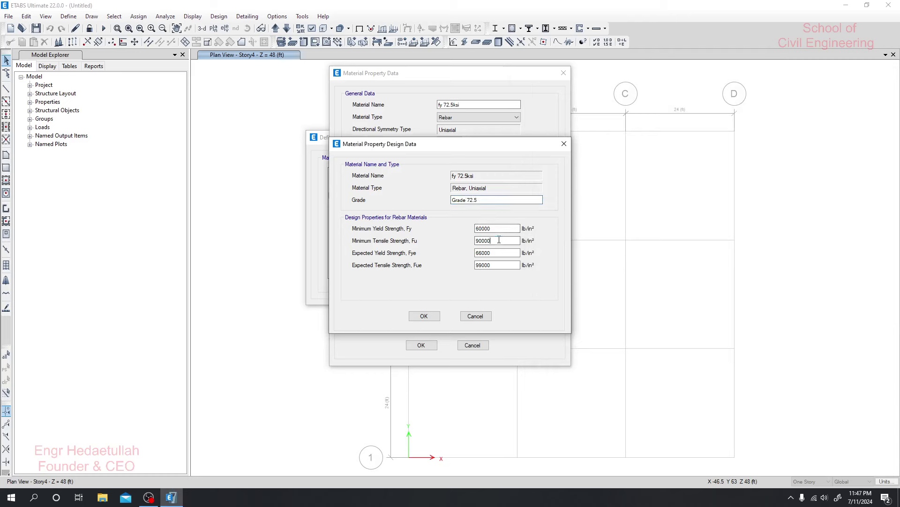
drag(499, 239, 450, 231)
text(75000)
drag(493, 228, 457, 234)
key(ctrl+z)
drag(493, 241, 432, 242)
key(BackSpace)
click(482, 228)
click(587, 243)
Step: Set the rebar's minimum yield strength Fy to 72500 lb/in² and its minimum tensile strength Fu to 72500*1.33
drag(503, 230, 473, 235)
text(72500)
drag(492, 241, 452, 240)
key(BackSpace)
text(75)
key(BackSpace)
text(2500*1)
text(33)
key(Return)
Step: Set expected yield strength Fye to 72500*1.1 and expected tensile strength Fue to 1.1 times the minimum tensile strength, and accept the design data
double_click(498, 251)
text(75)
key(BackSpace)
text(2500*1.1)
key(Return)
key(Tab)
text(96245*1.1)
key(Return)
key(shift+Tab)
drag(446, 147, 421, 224)
click(401, 392)
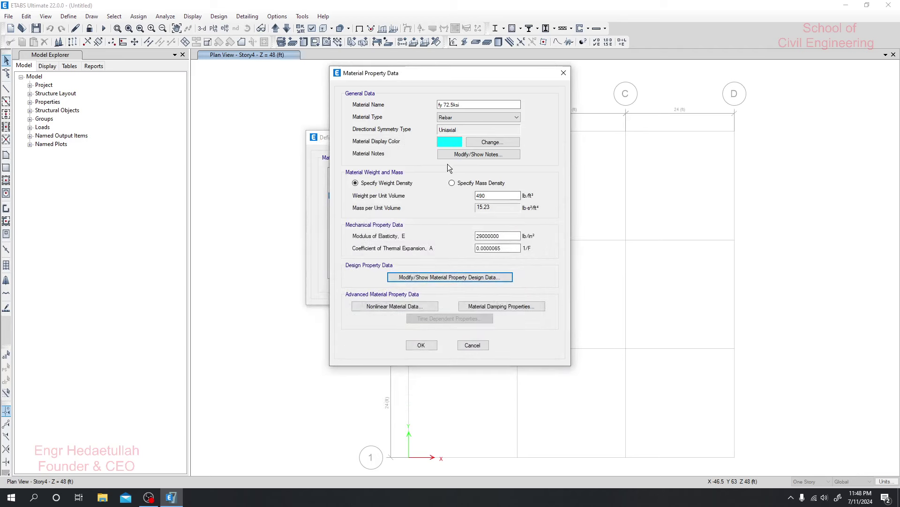
Step: Review the damping properties and nonlinear material data of the fy 72.5ksi rebar, accept both and save the material
click(484, 309)
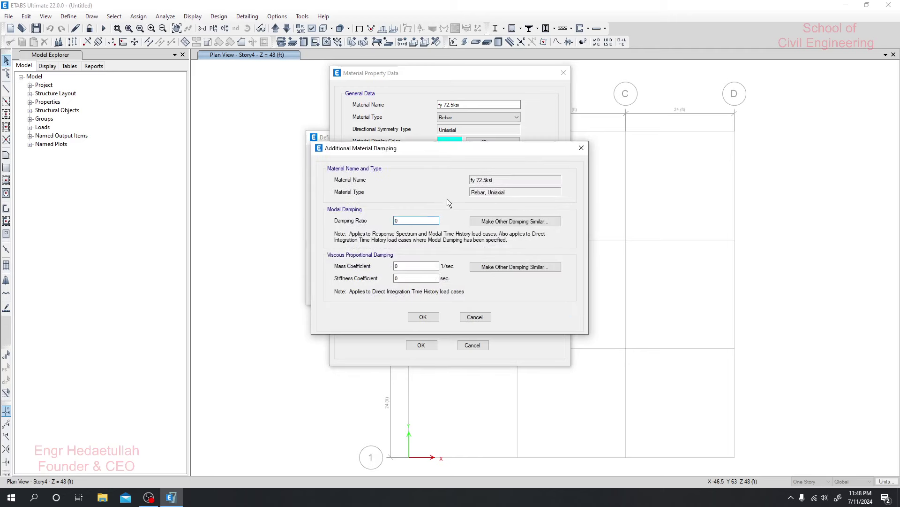
click(424, 317)
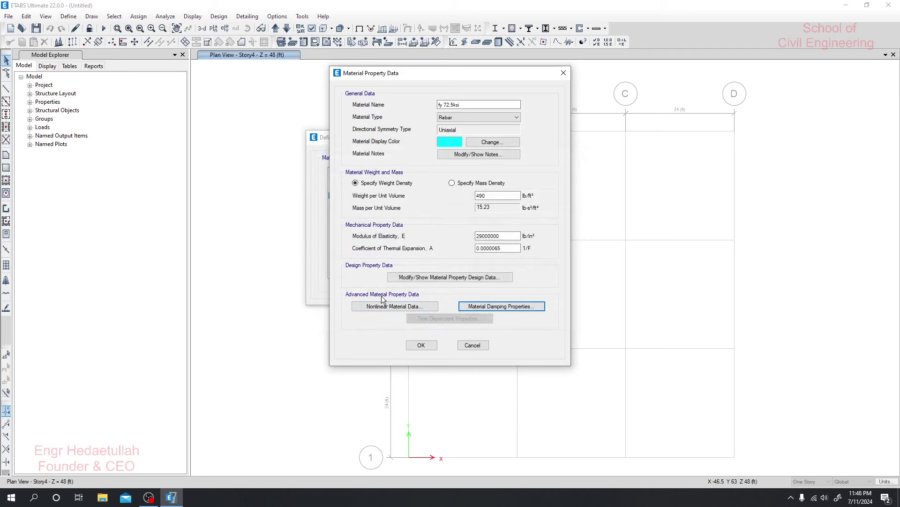
click(383, 306)
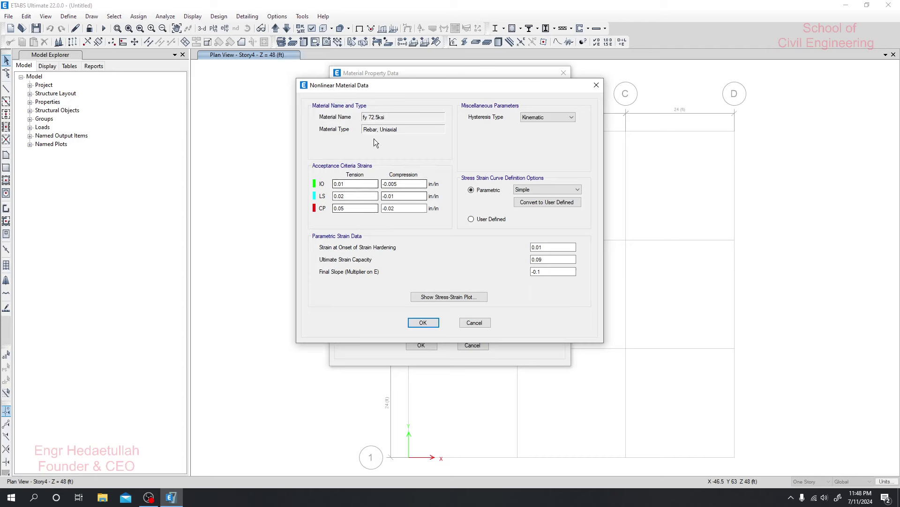
click(424, 322)
click(421, 346)
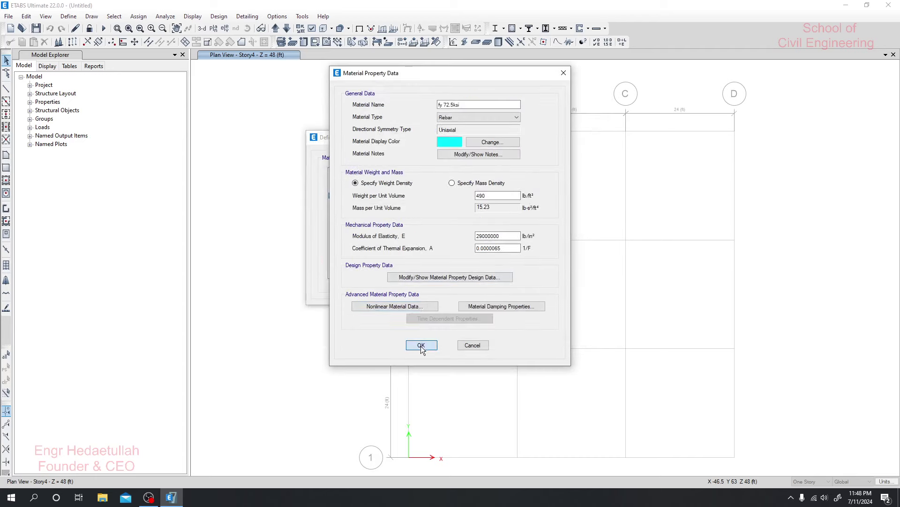